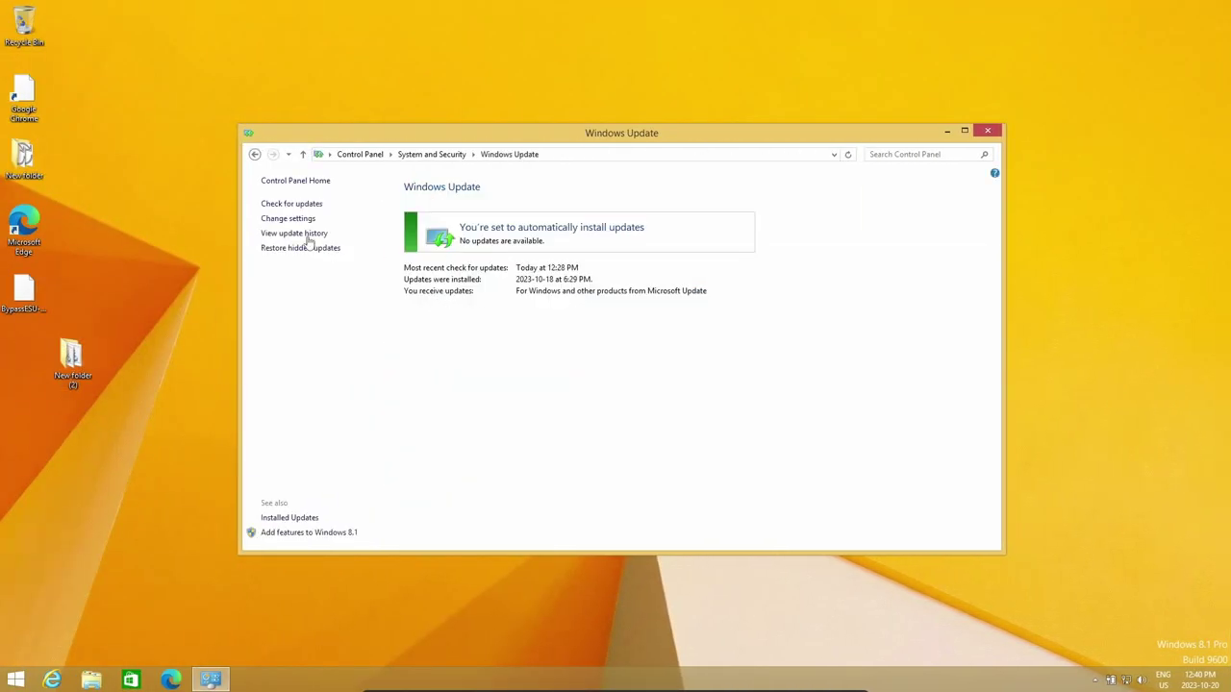
Open the installed update history and highlight KB5031419, the newest entry at the top.
left_click(288, 234)
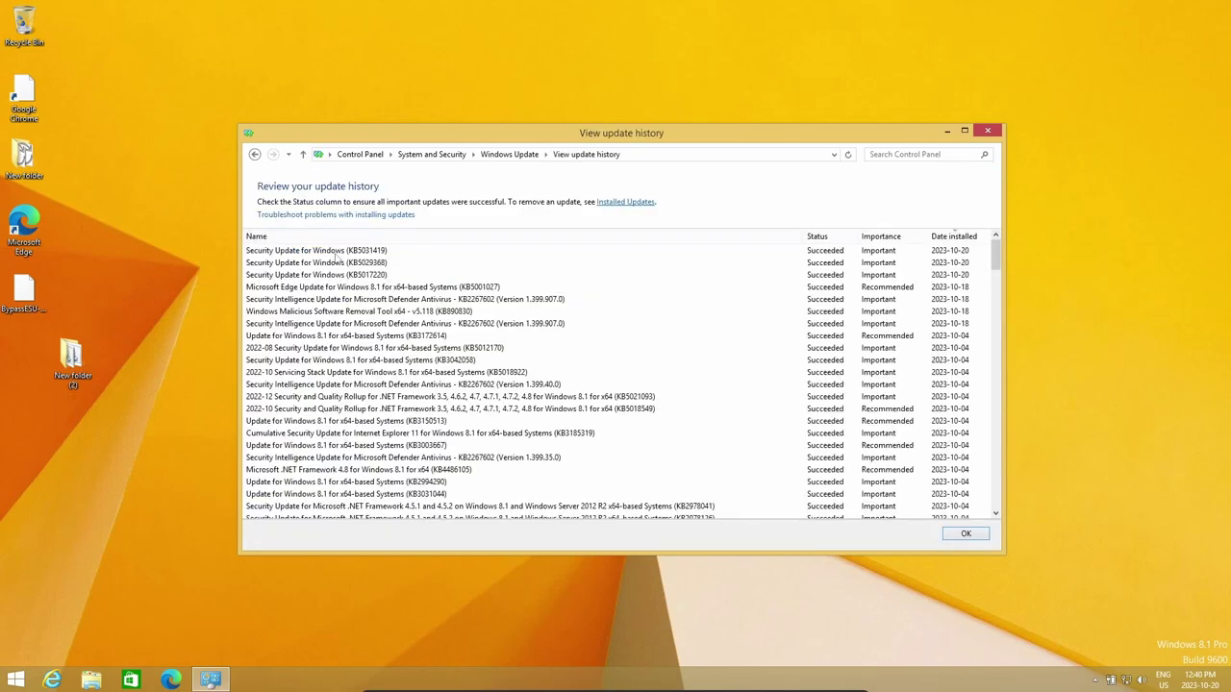
left_click(336, 254)
left_click(348, 266)
left_click(345, 255)
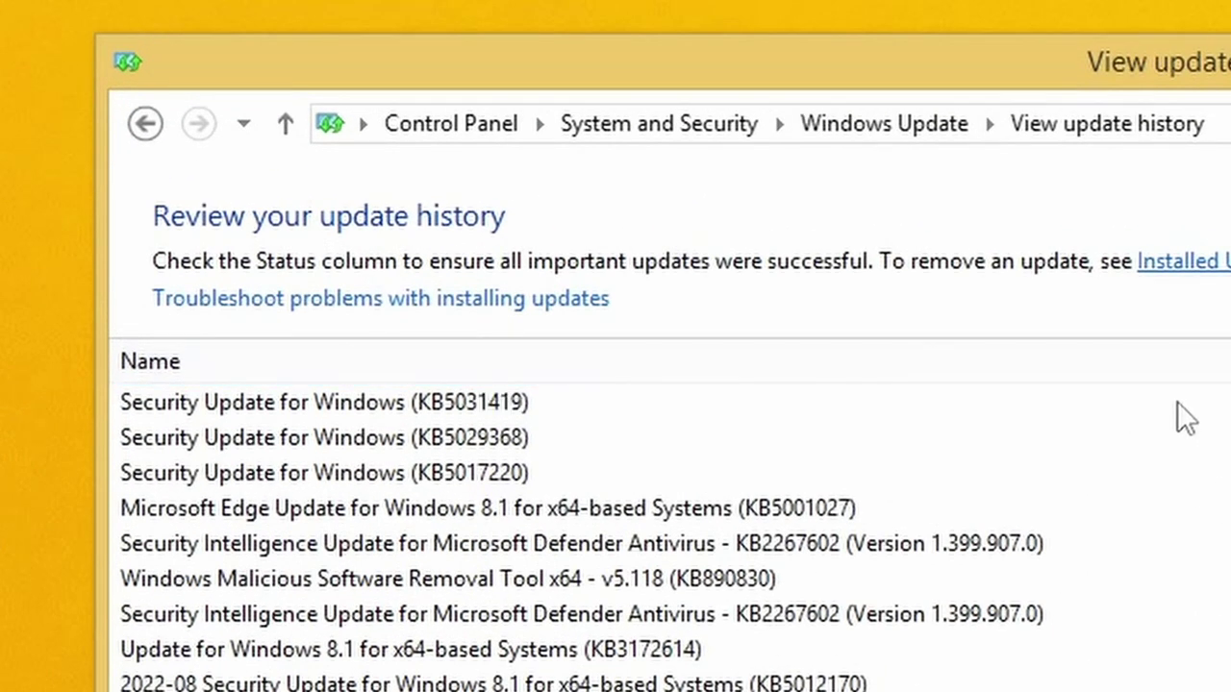
left_click(609, 250)
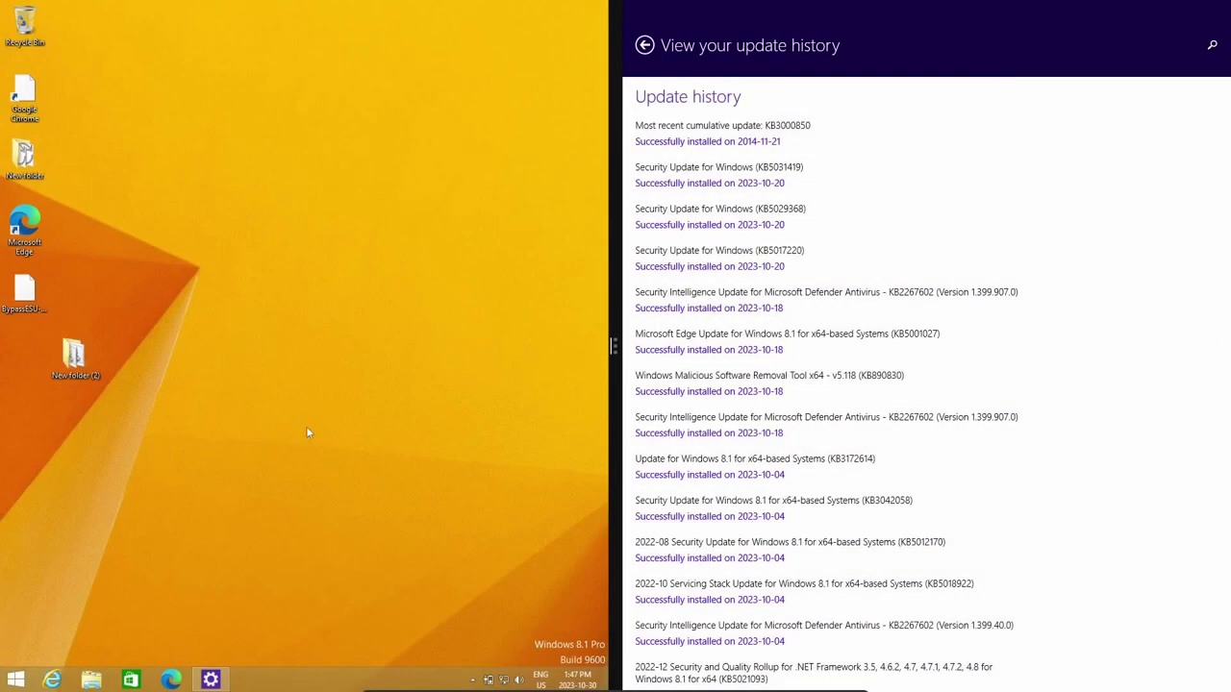
Run winver to show Windows 8.1 version 6.3 build 9600 beside Update history.
type("winver")
key("Return")
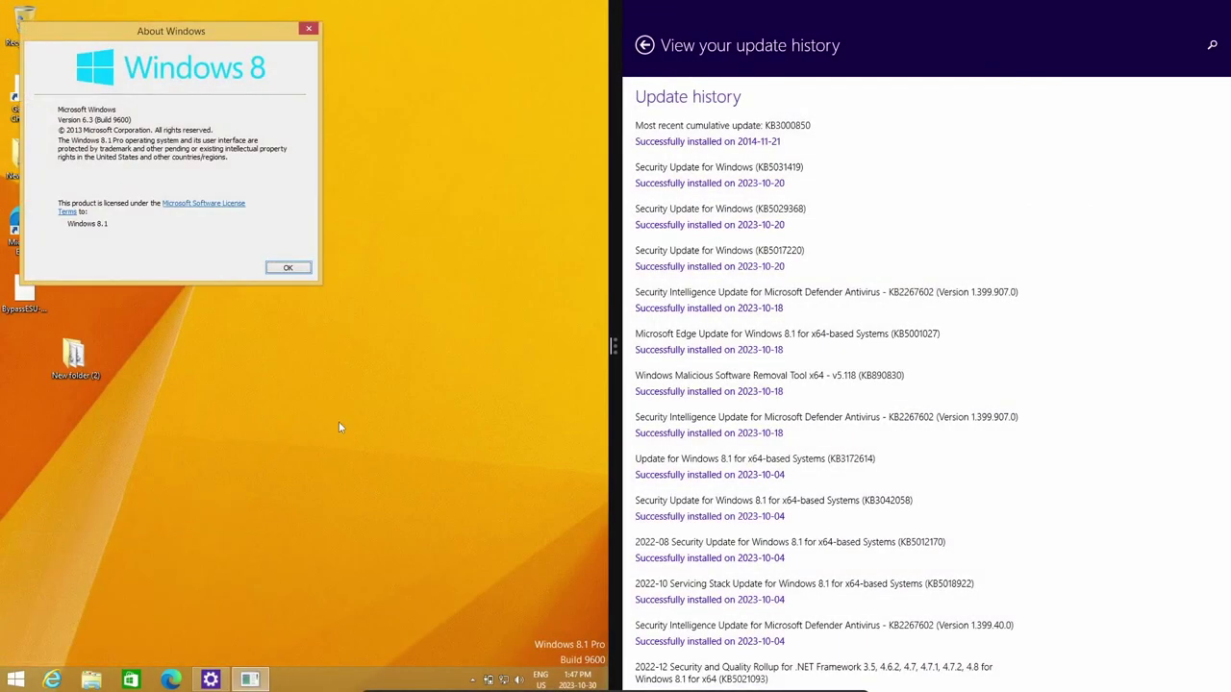
left_click_drag(190, 22, 246, 52)
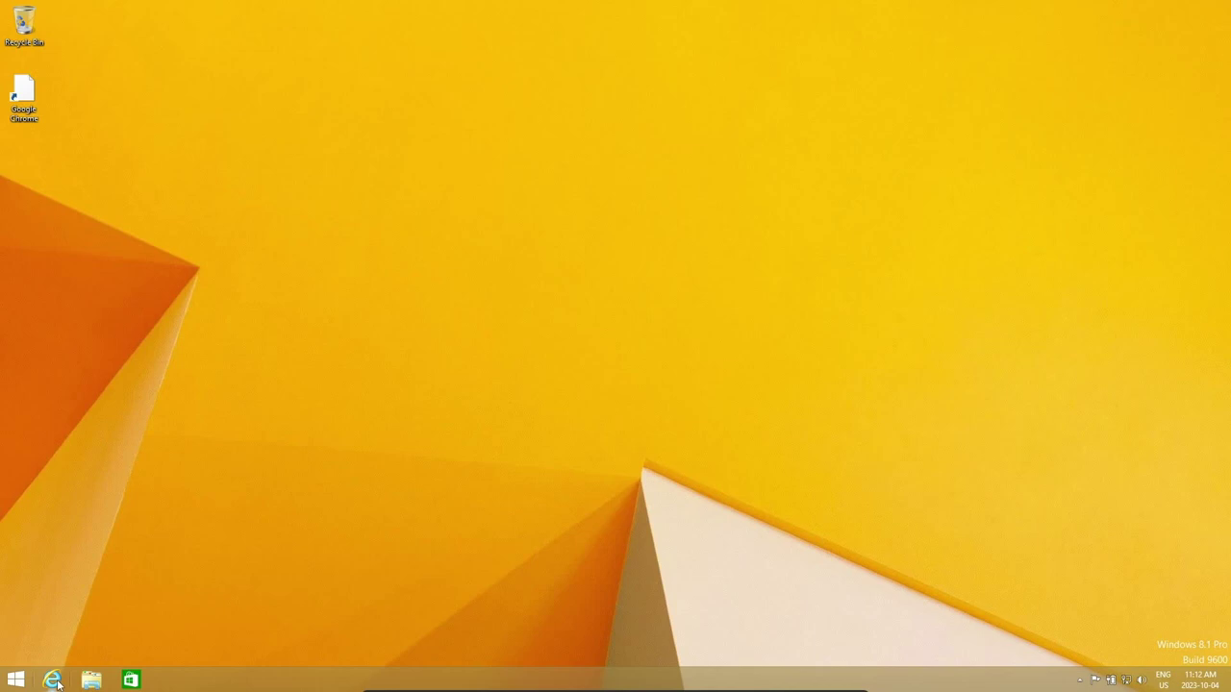
Search Bing for 'windows update minitool' in Internet Explorer and save wumt.zip from MajorGeeks.
left_click(52, 679)
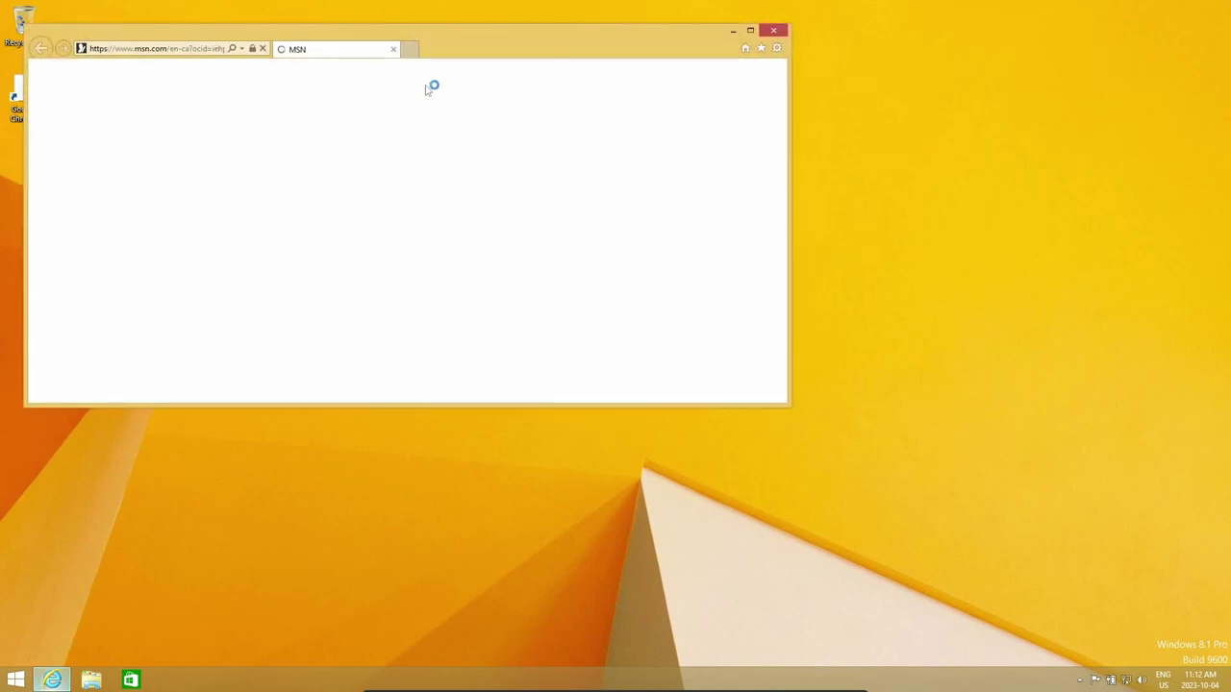
left_click(191, 45)
type("windows up")
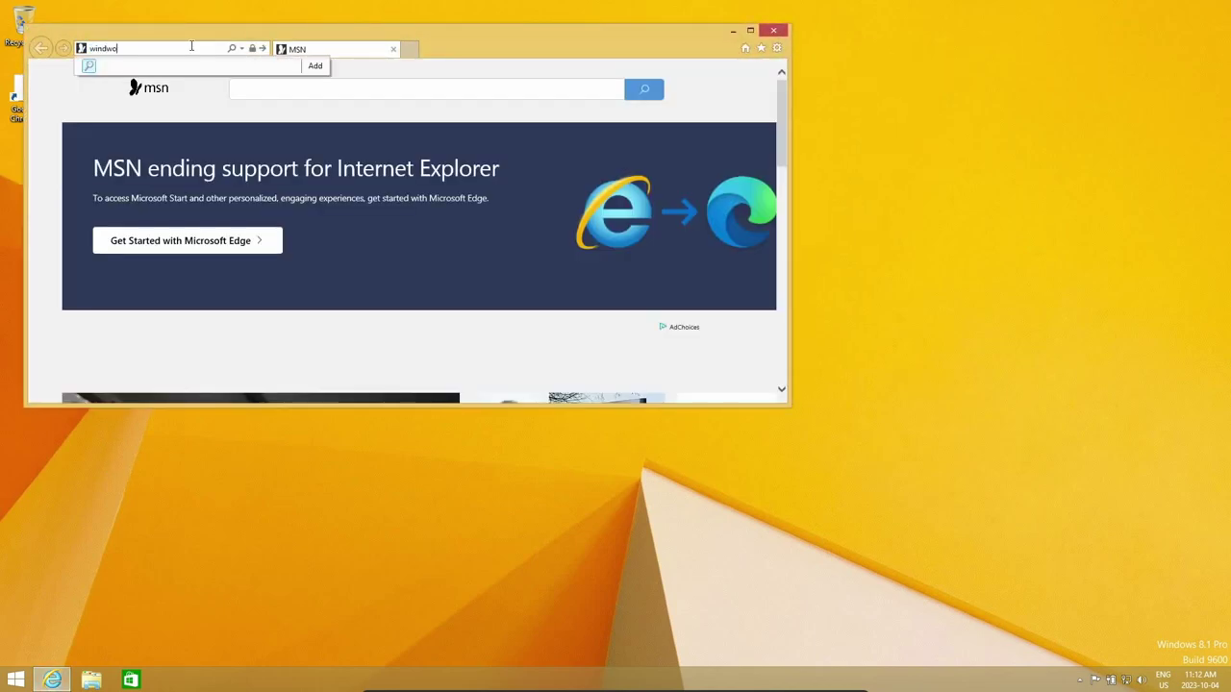
type("date mini")
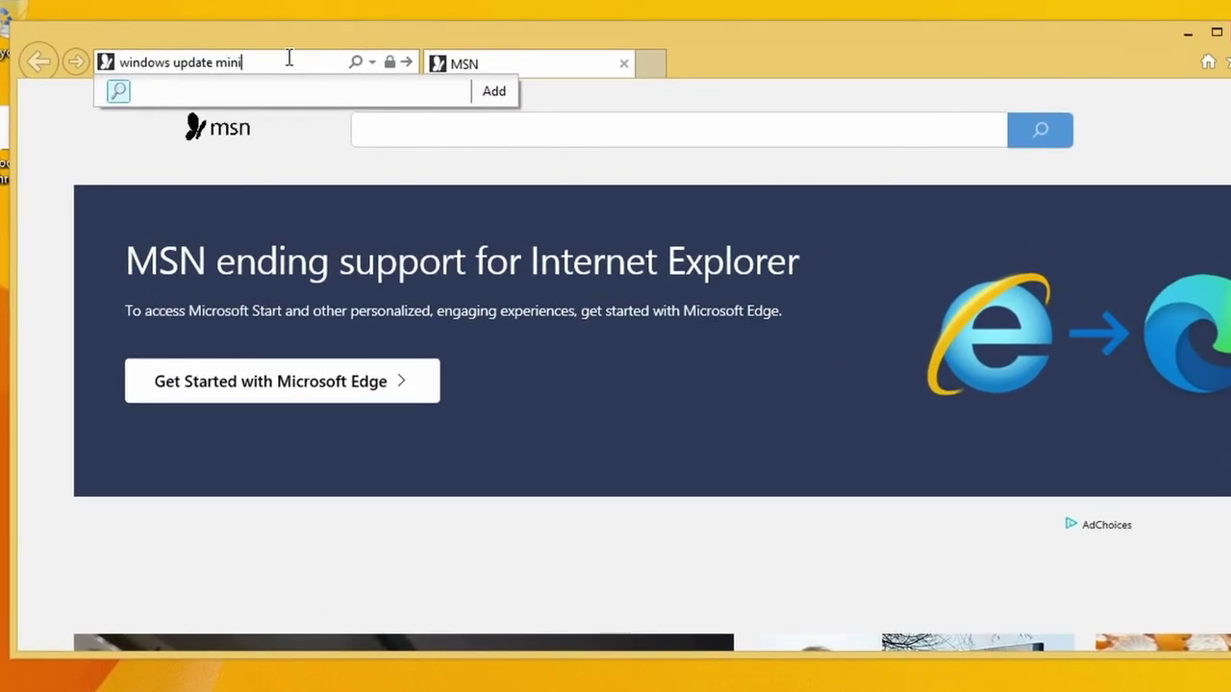
type("tool")
key("Return")
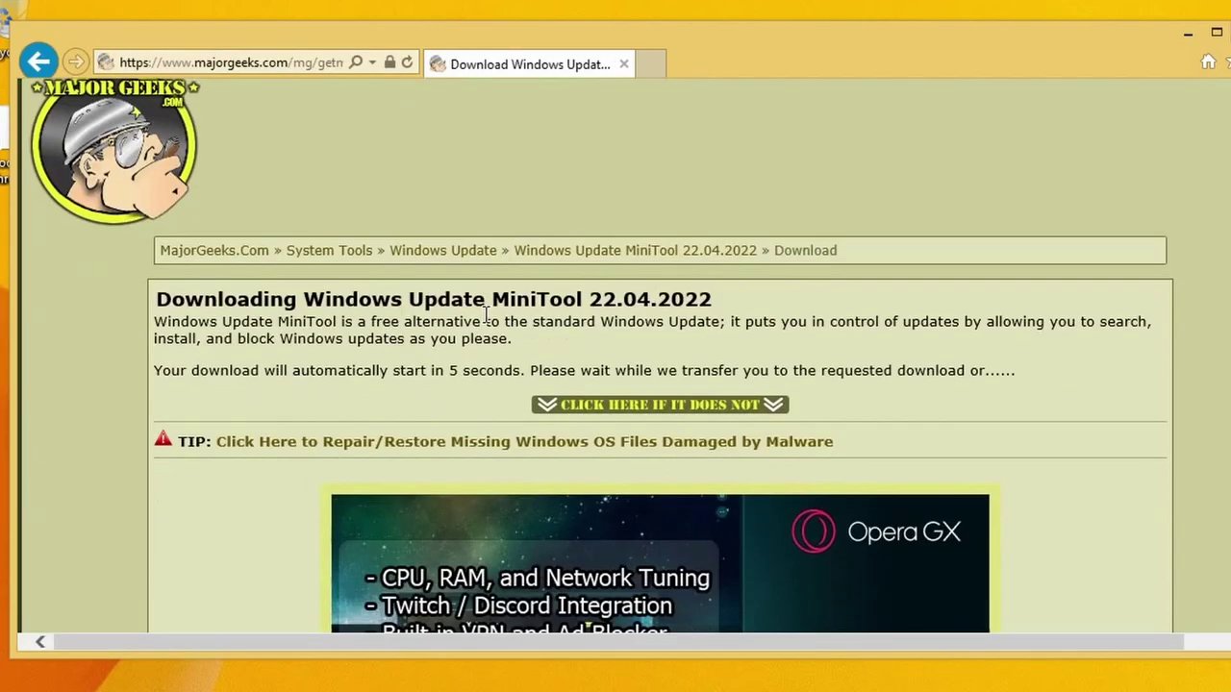
scroll(486, 318, "down", 3)
scroll(503, 318, "up", 2)
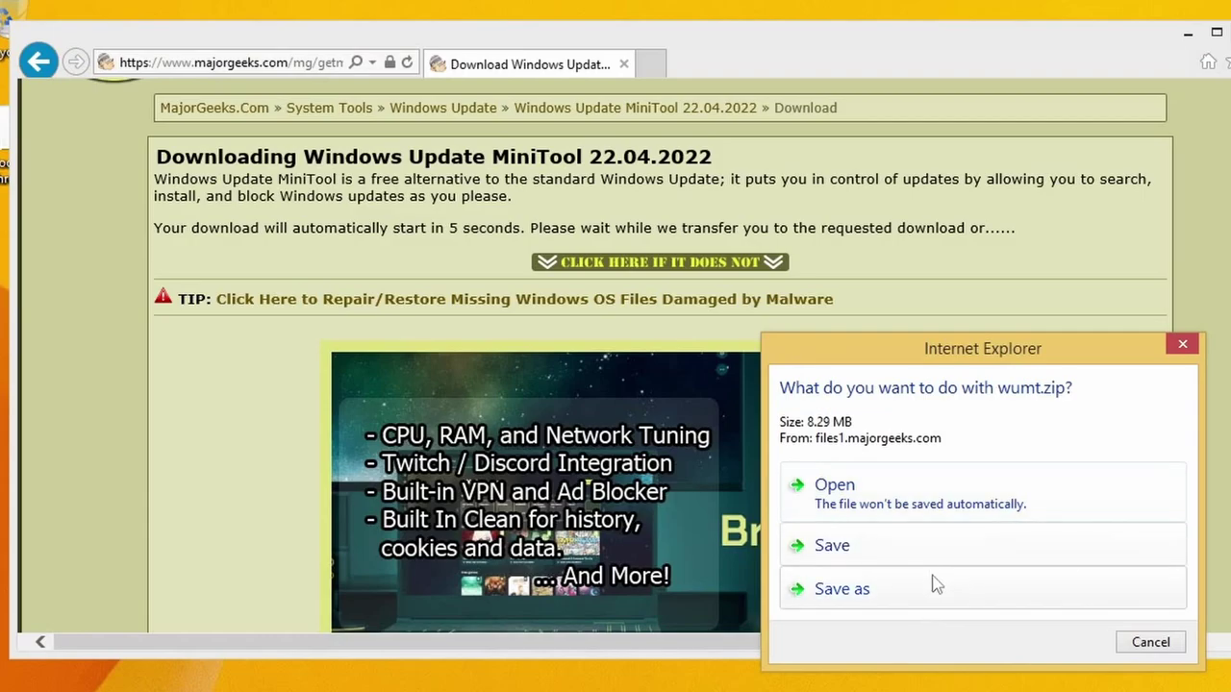
left_click(923, 562)
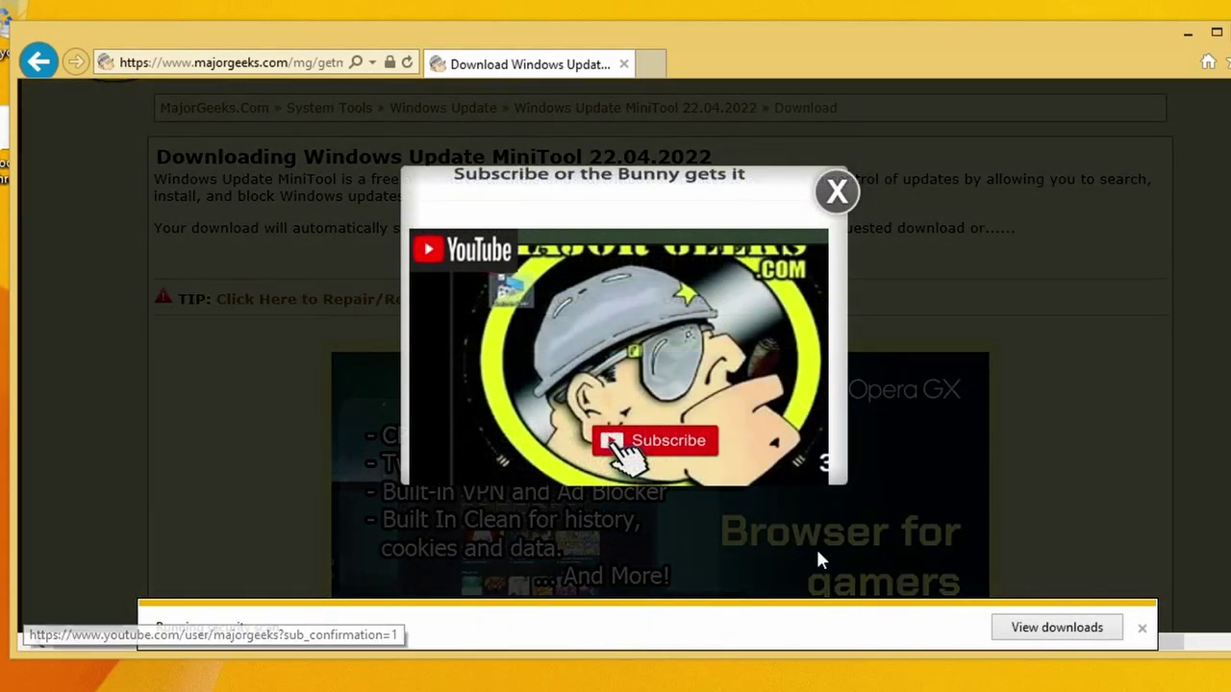
Extract wumt.zip into a new desktop folder and select the wumt_x64 program.
left_click(830, 630)
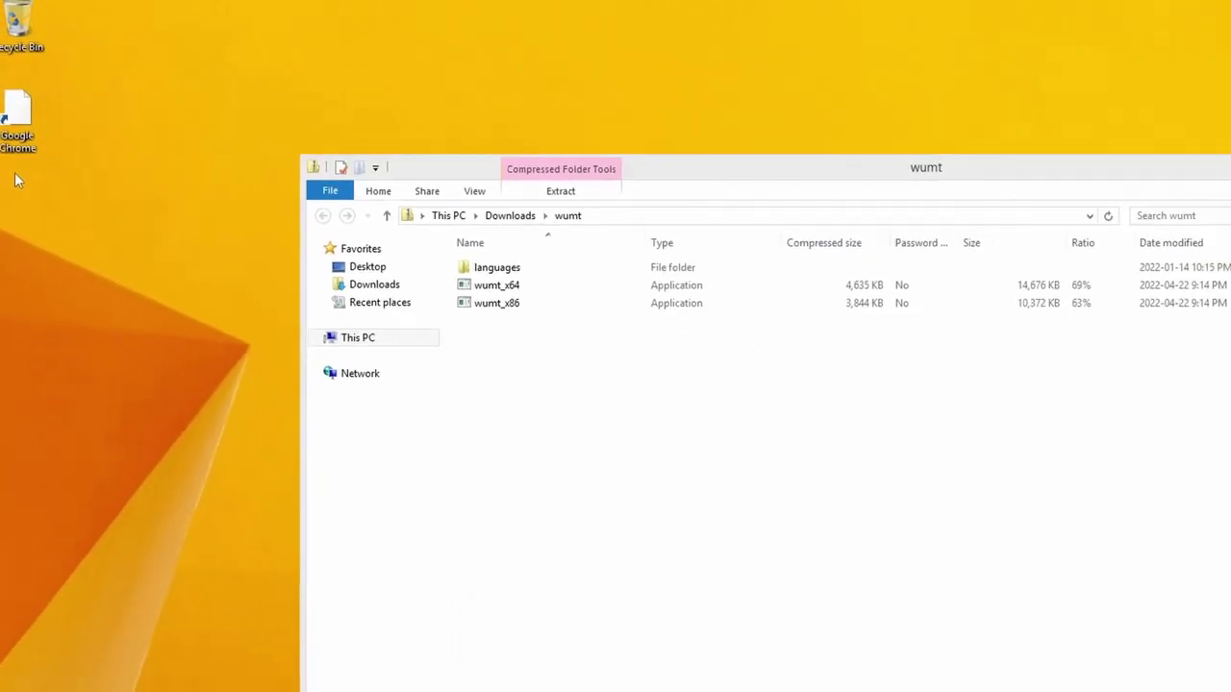
right_click(20, 217)
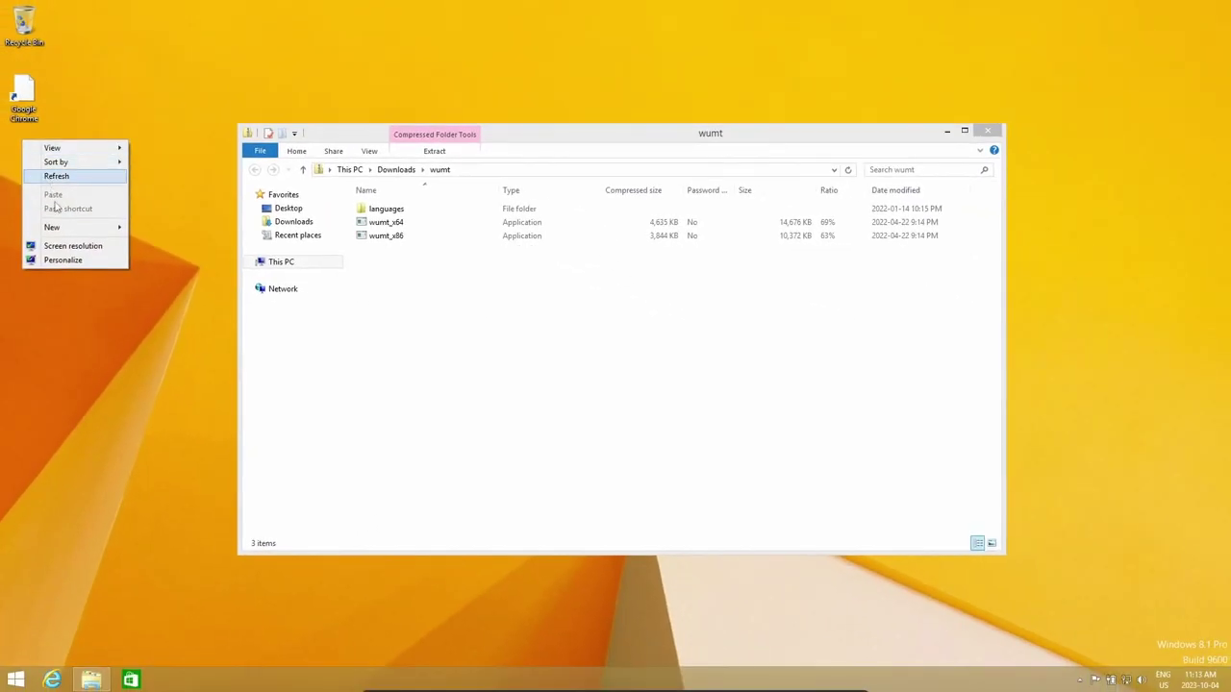
mouse_move(59, 227)
left_click(173, 227)
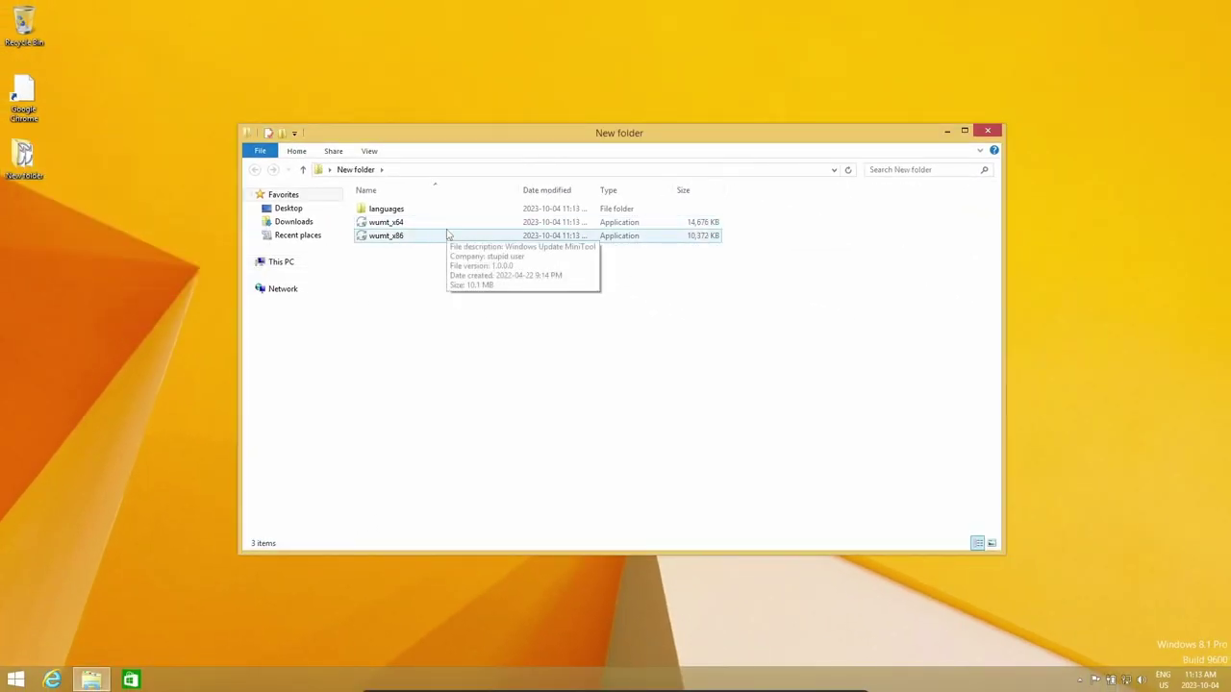
left_click(446, 225)
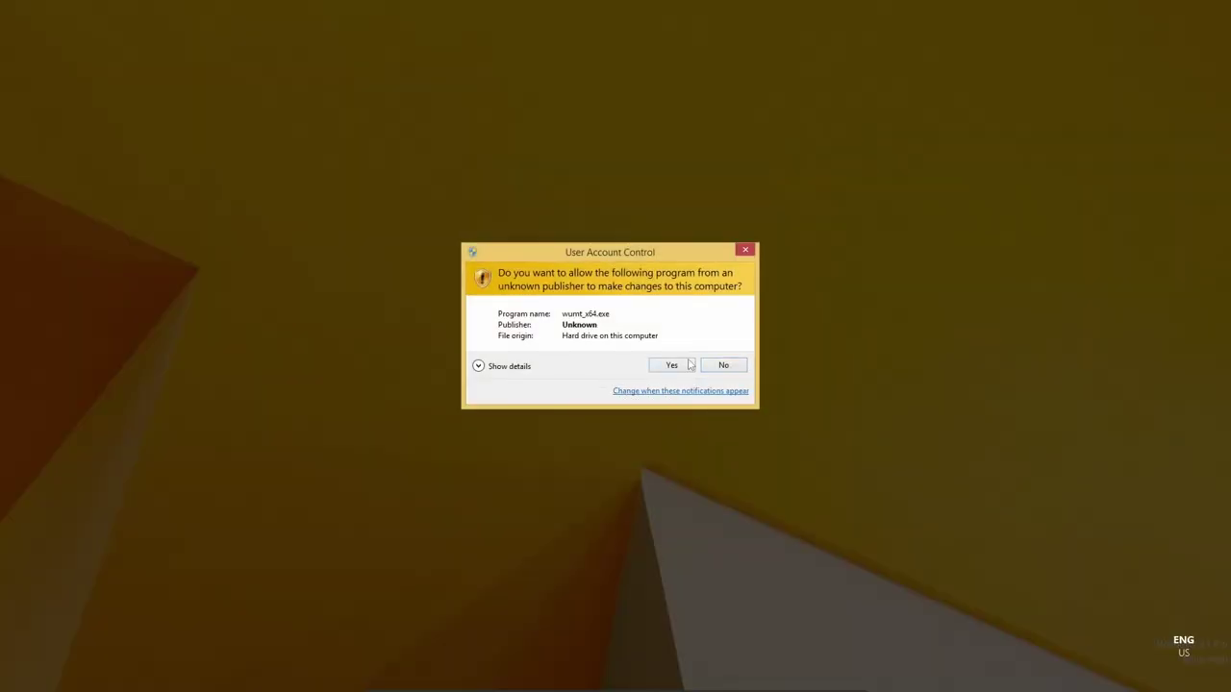
Run the MiniTool as administrator and search for updates using Microsoft Update.
left_click(689, 365)
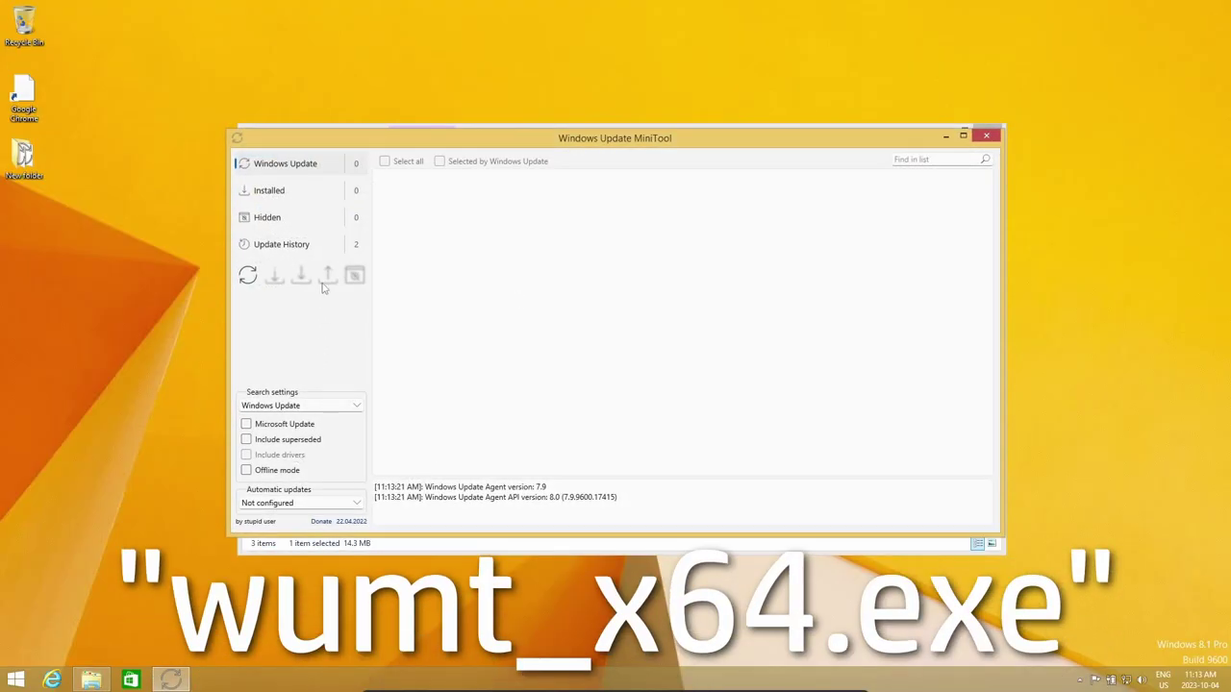
left_click(278, 407)
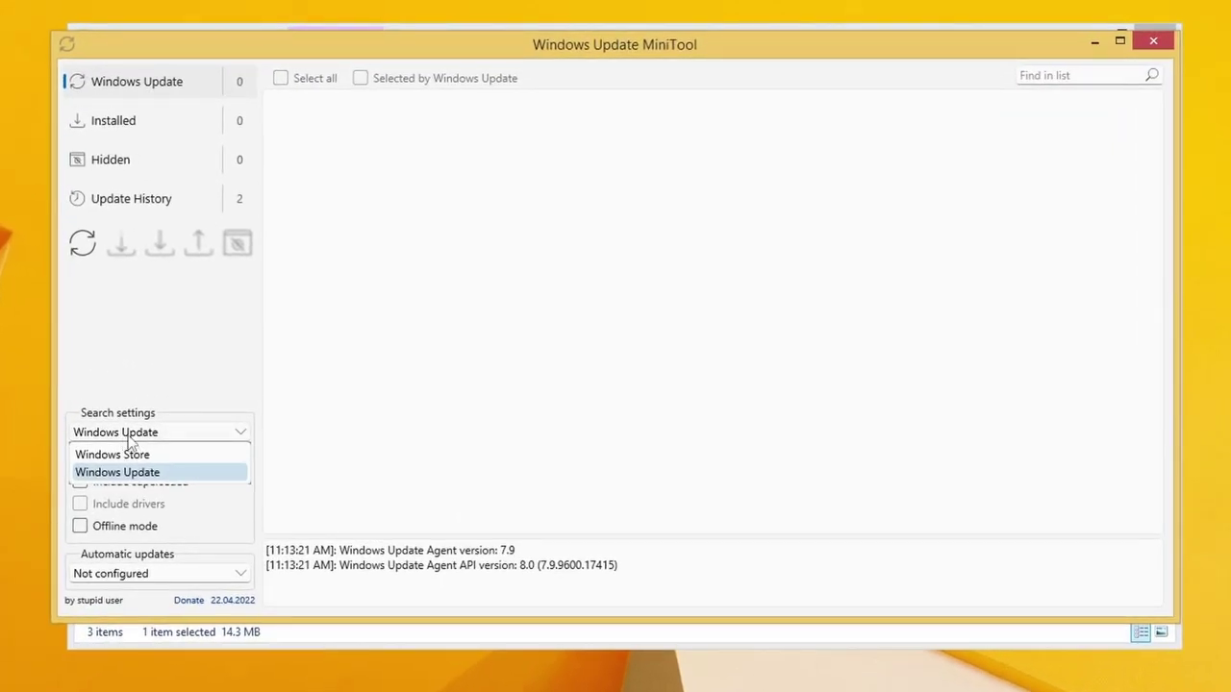
left_click(131, 471)
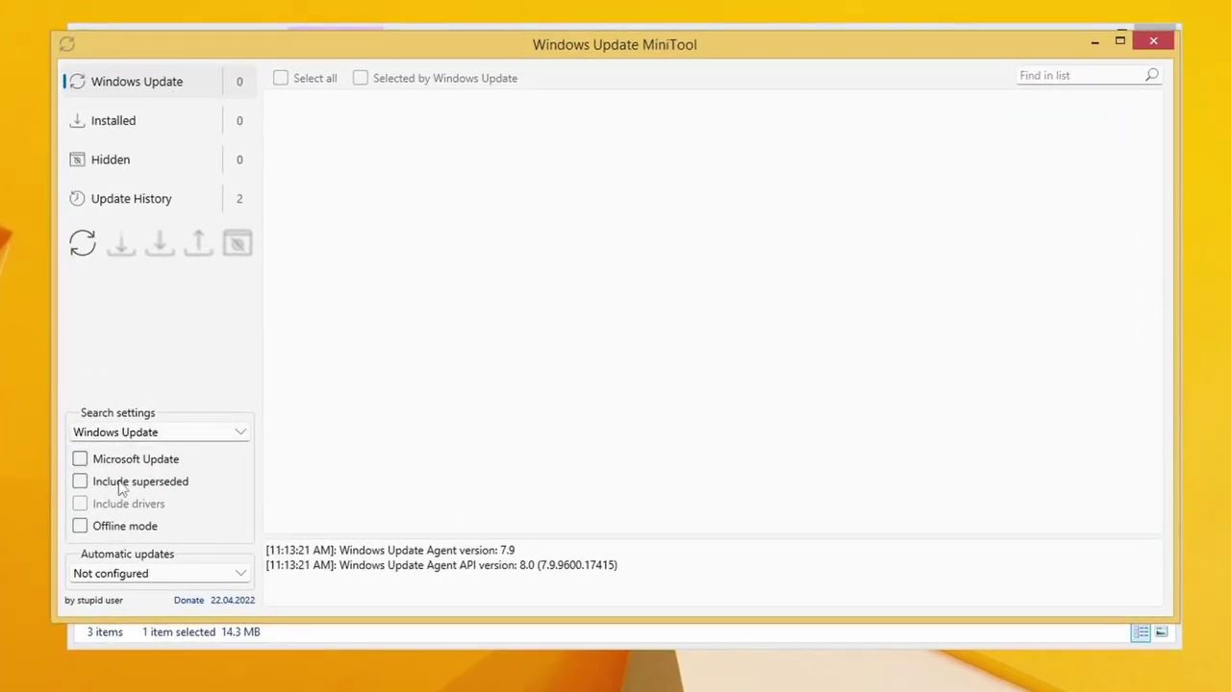
left_click(119, 465)
left_click(83, 245)
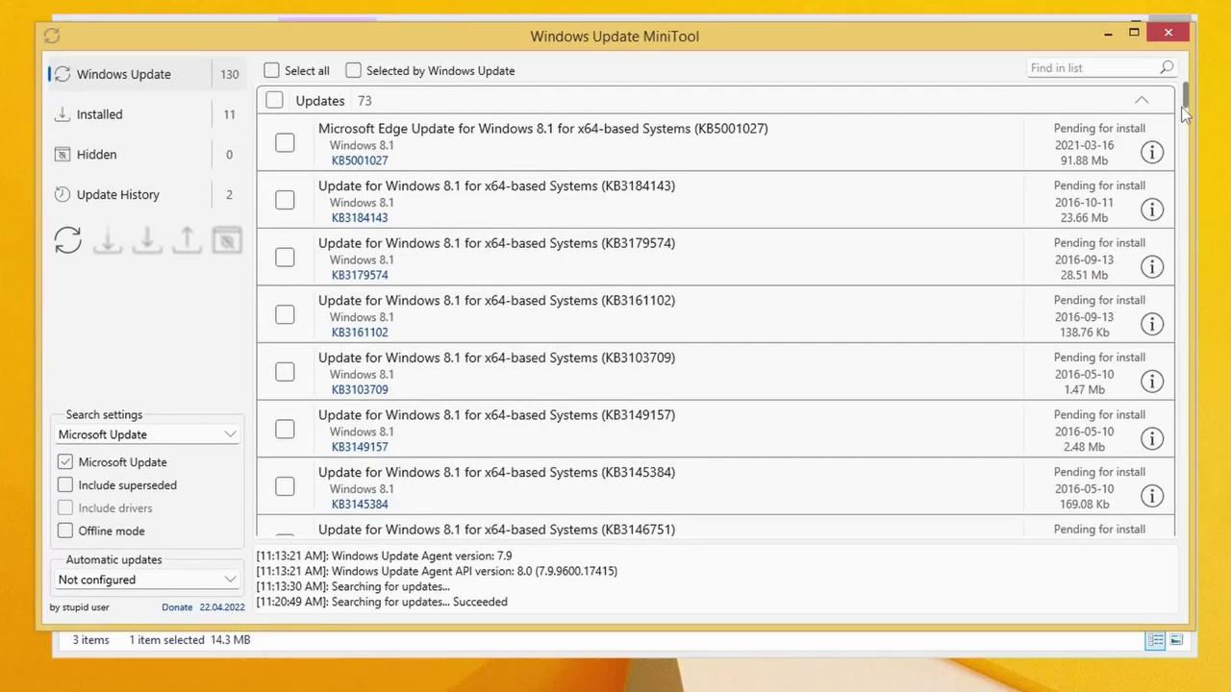
Select all pending updates except the Microsoft Edge update KB5001027 and download them.
left_click_drag(1181, 107, 1159, 19)
left_click(272, 71)
left_click(284, 142)
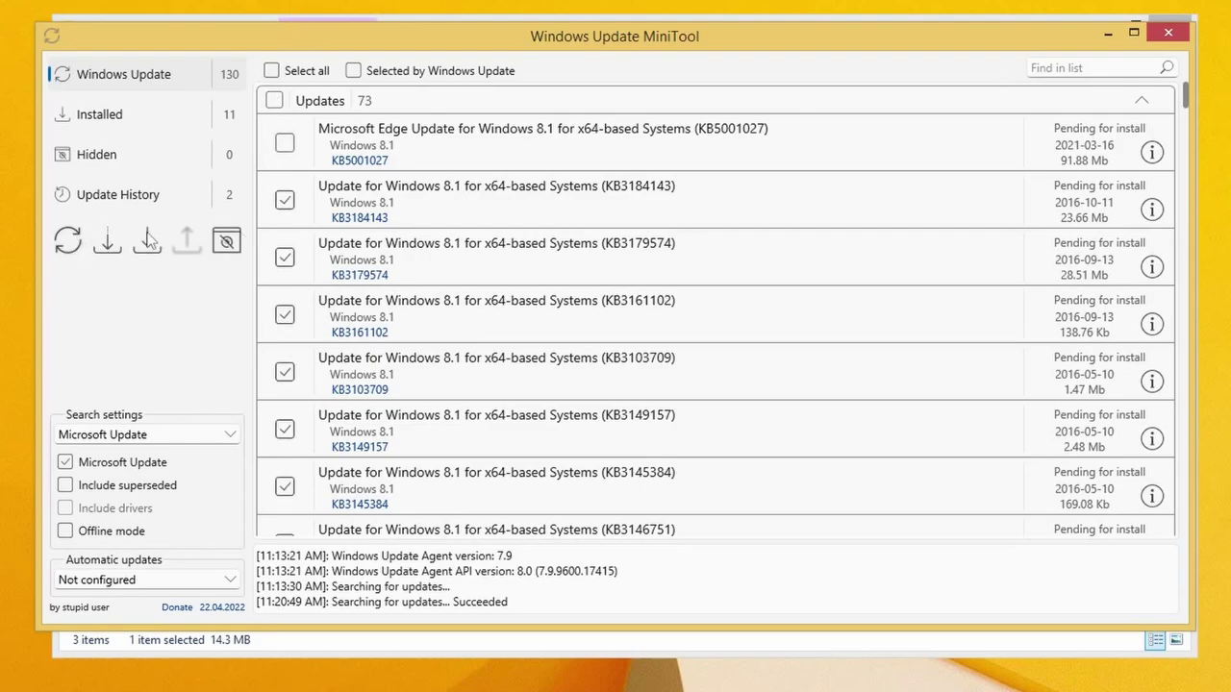
left_click(149, 240)
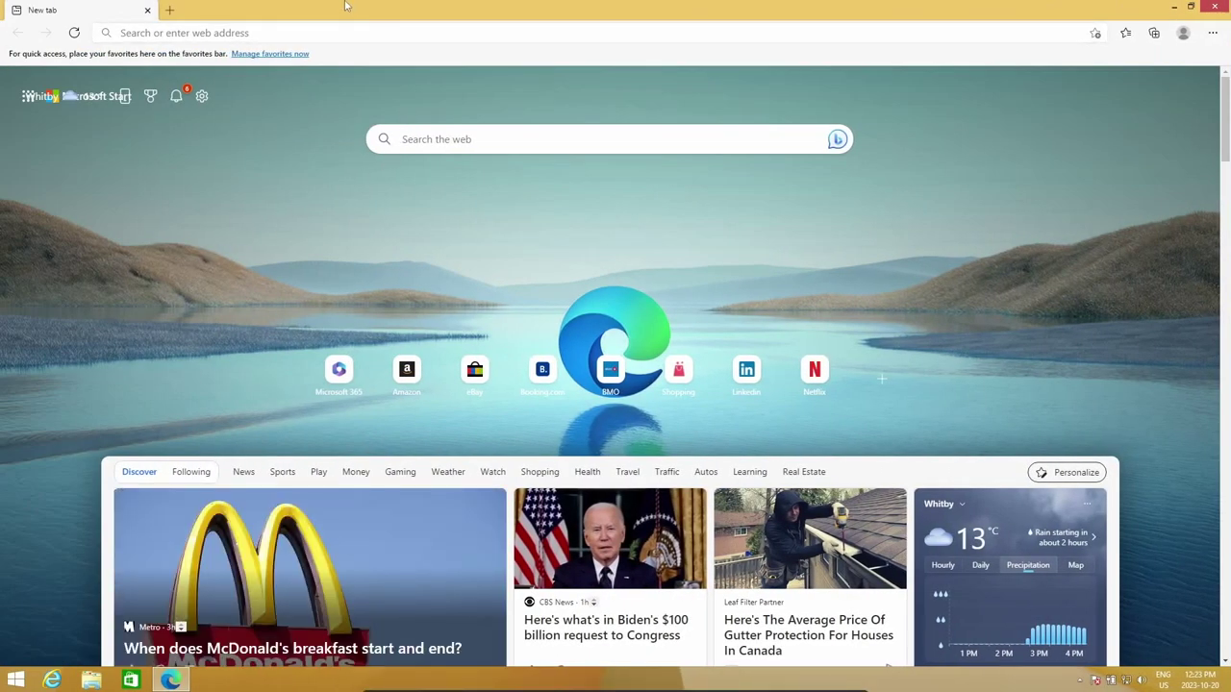
Download the KB5029368 servicing stack .msu from catalog.update.microsoft.com.
left_click(273, 30)
type("catalog,")
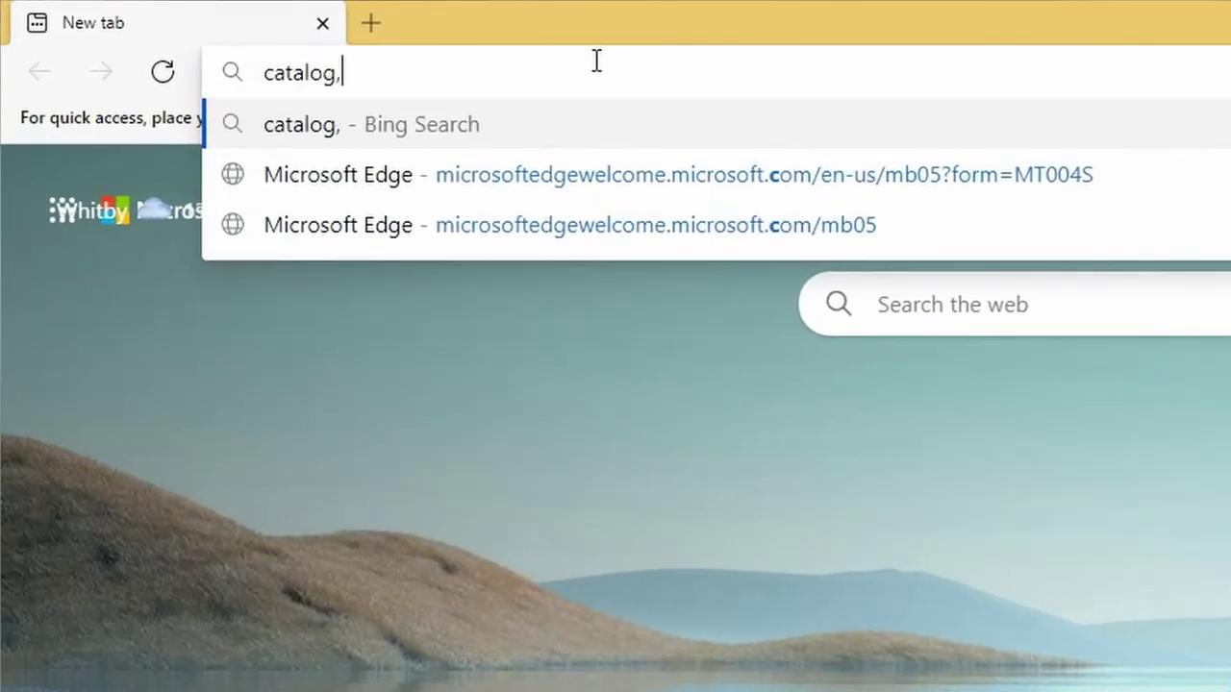
key("BackSpace")
type(".update.")
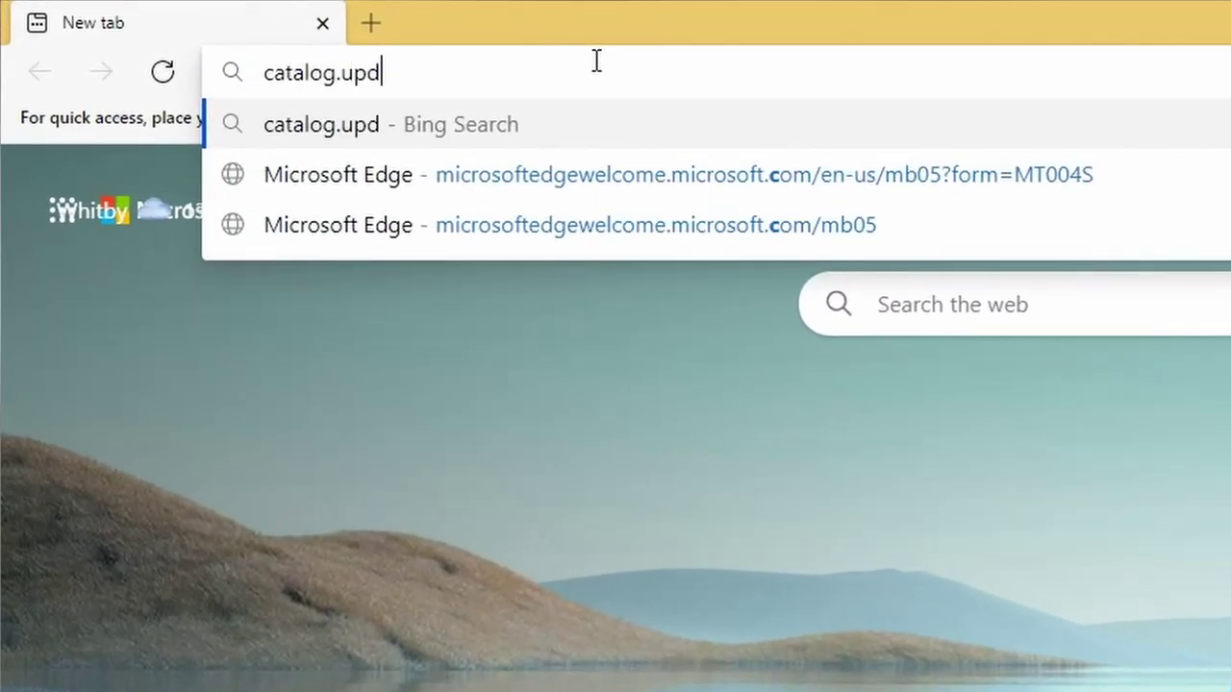
type("mic")
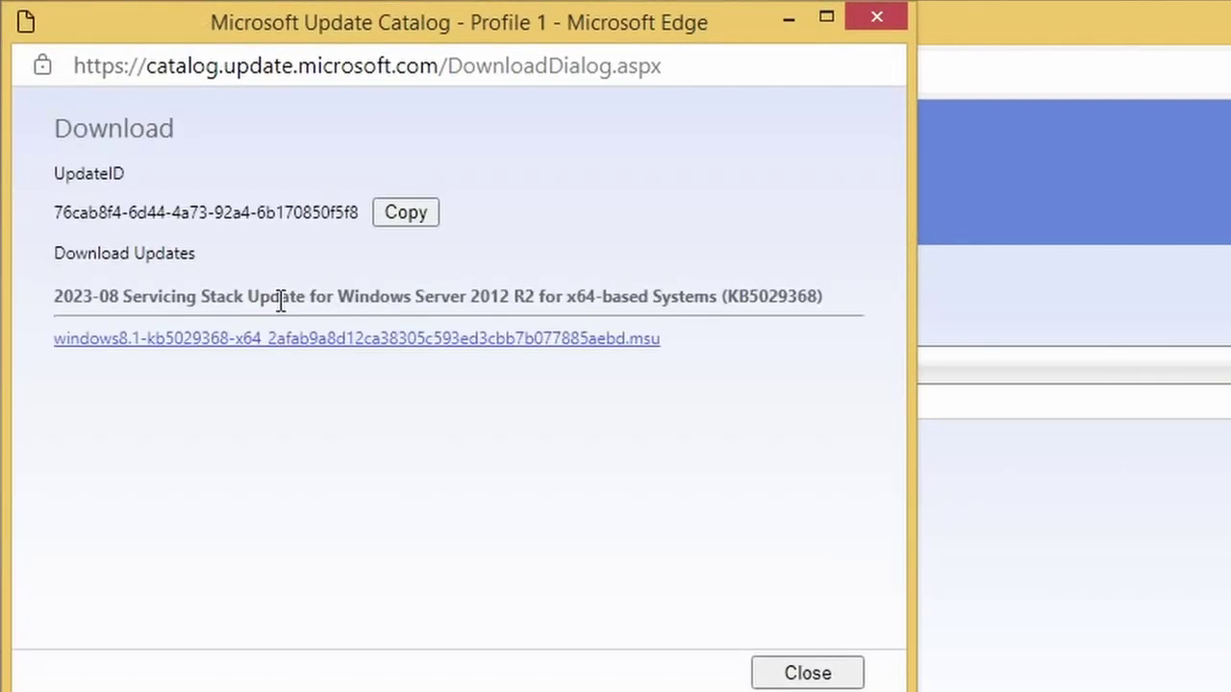
left_click(283, 341)
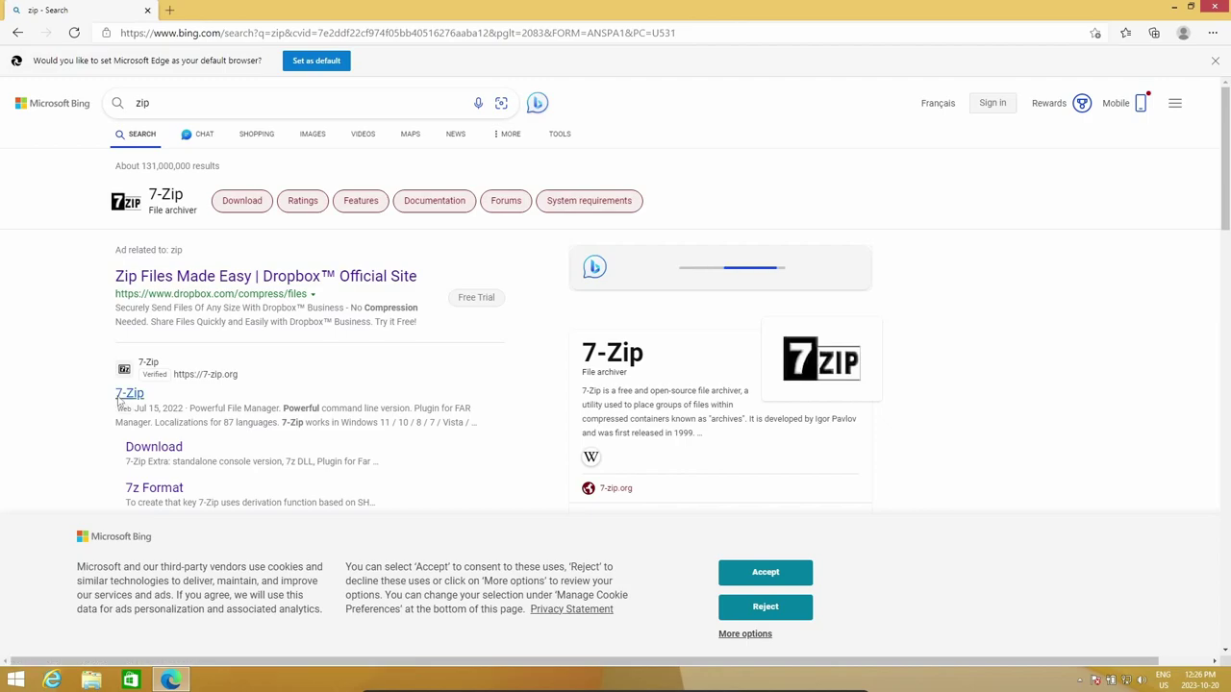
Download the 64-bit 7-Zip installer from 7-zip.org and launch its setup.
left_click(119, 398)
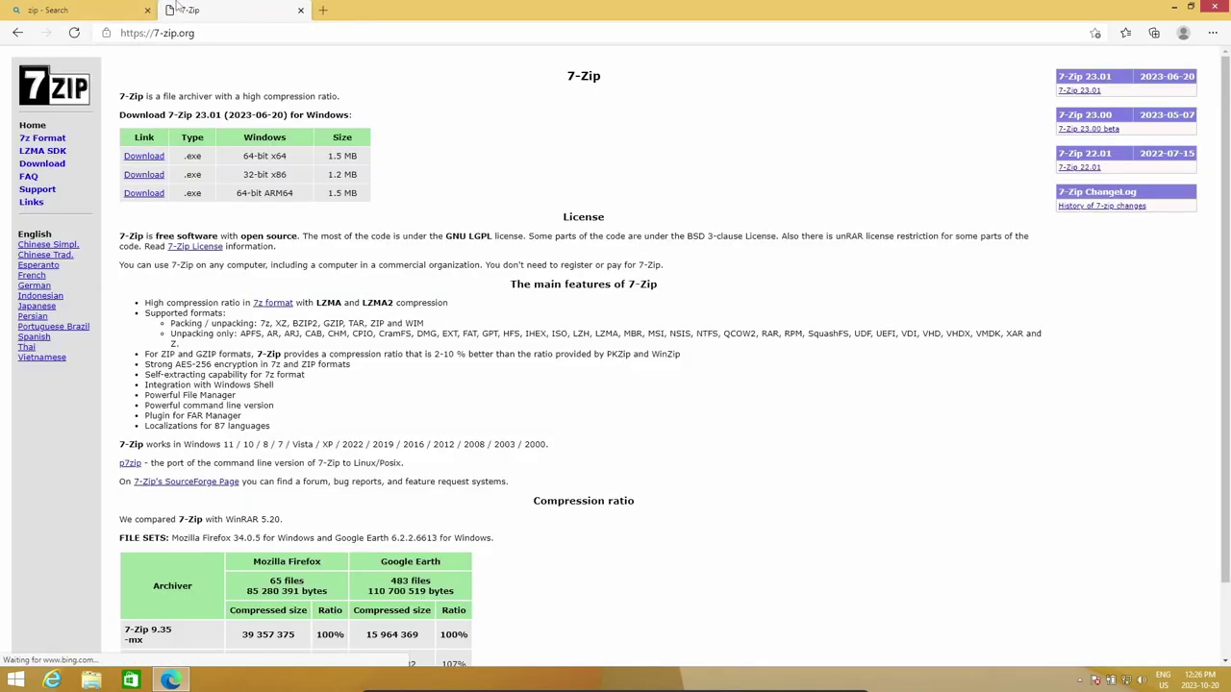
left_click(152, 10)
left_click(147, 10)
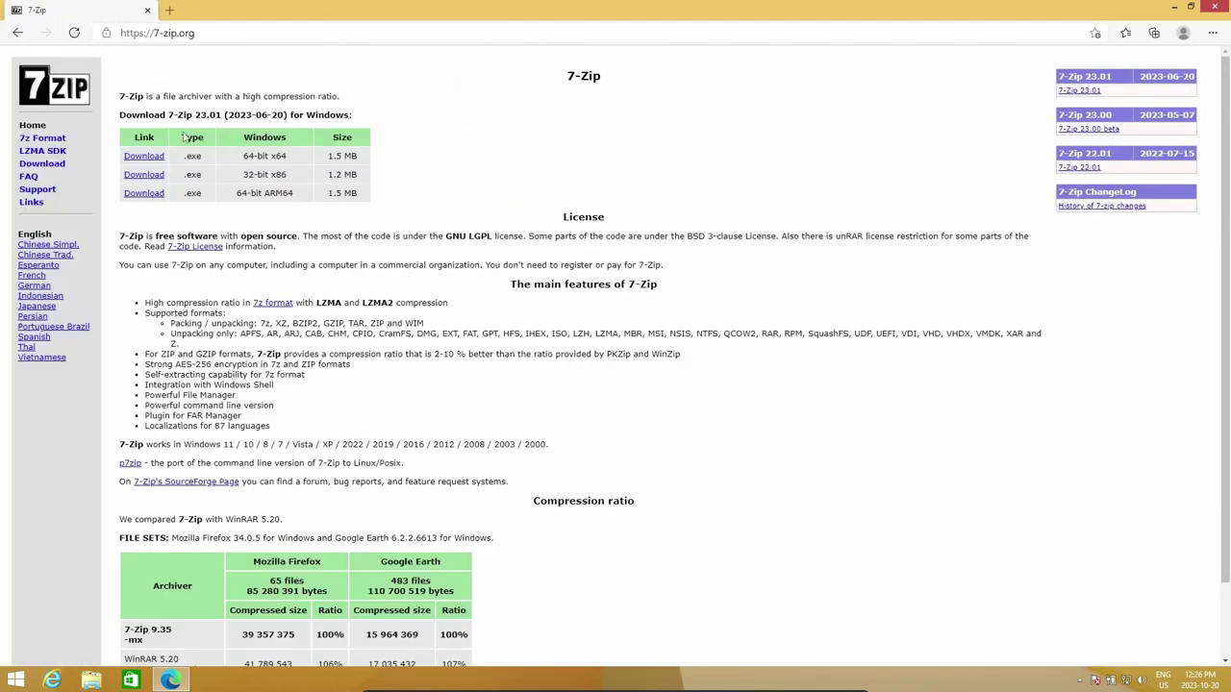
left_click(142, 157)
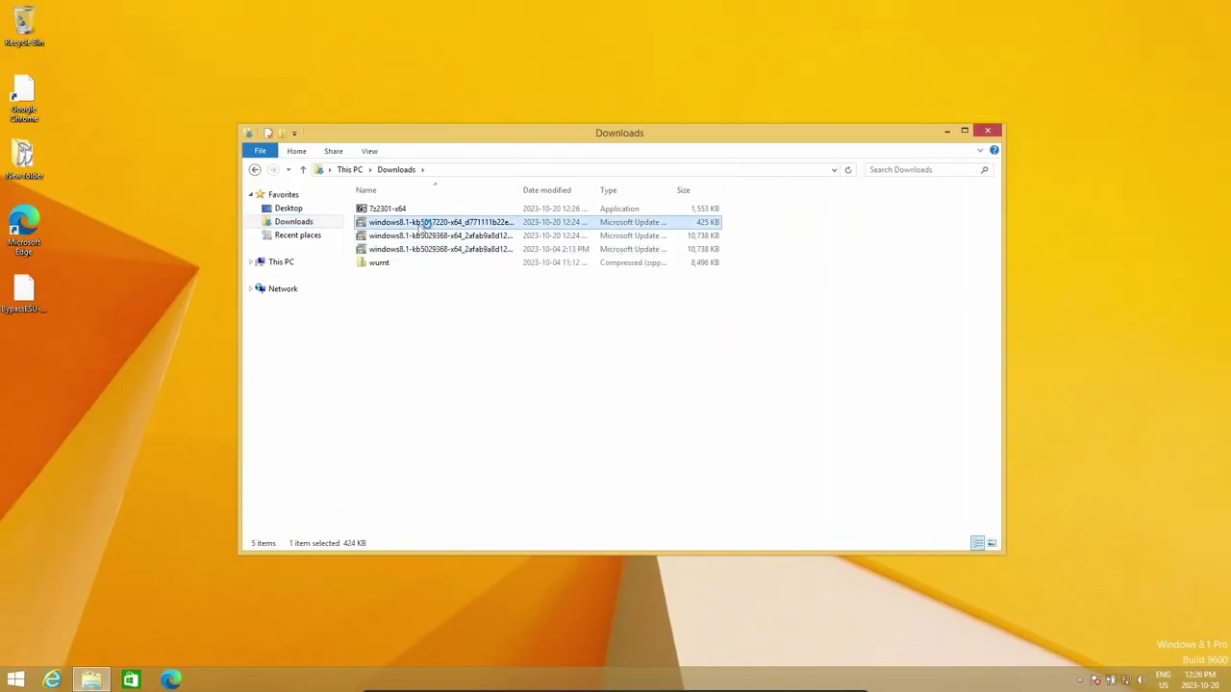
double_click(426, 222)
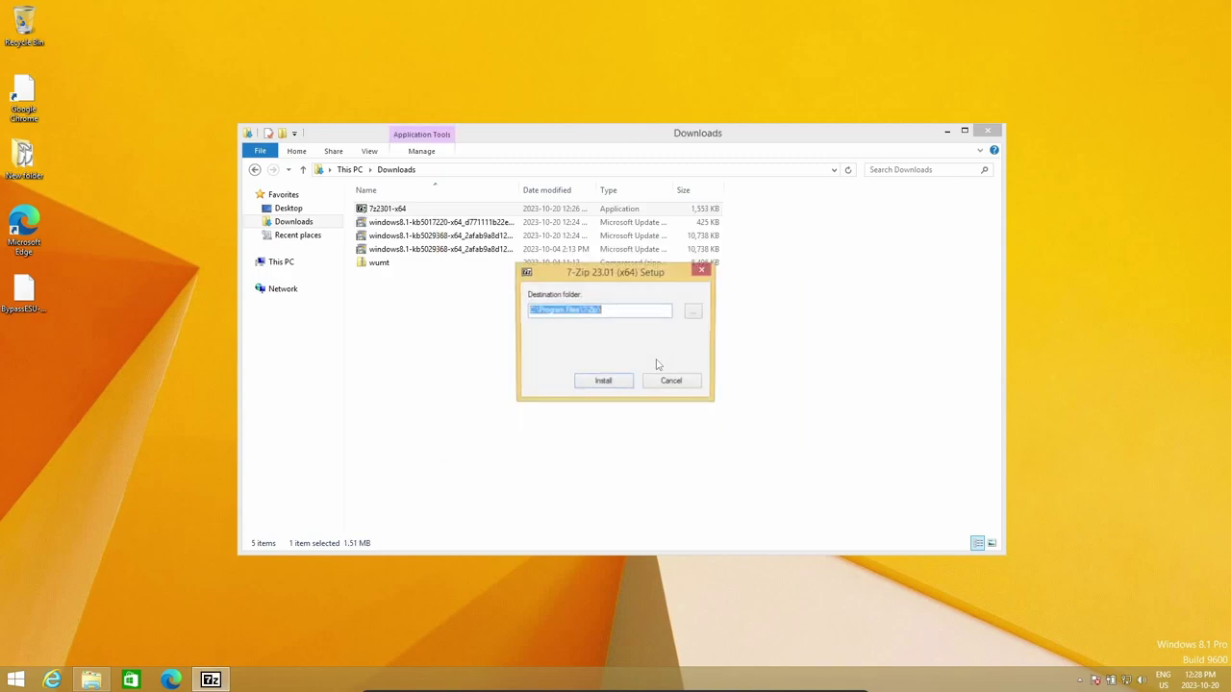
Install 7-Zip 23.01 and close the Downloads folder.
left_click(627, 382)
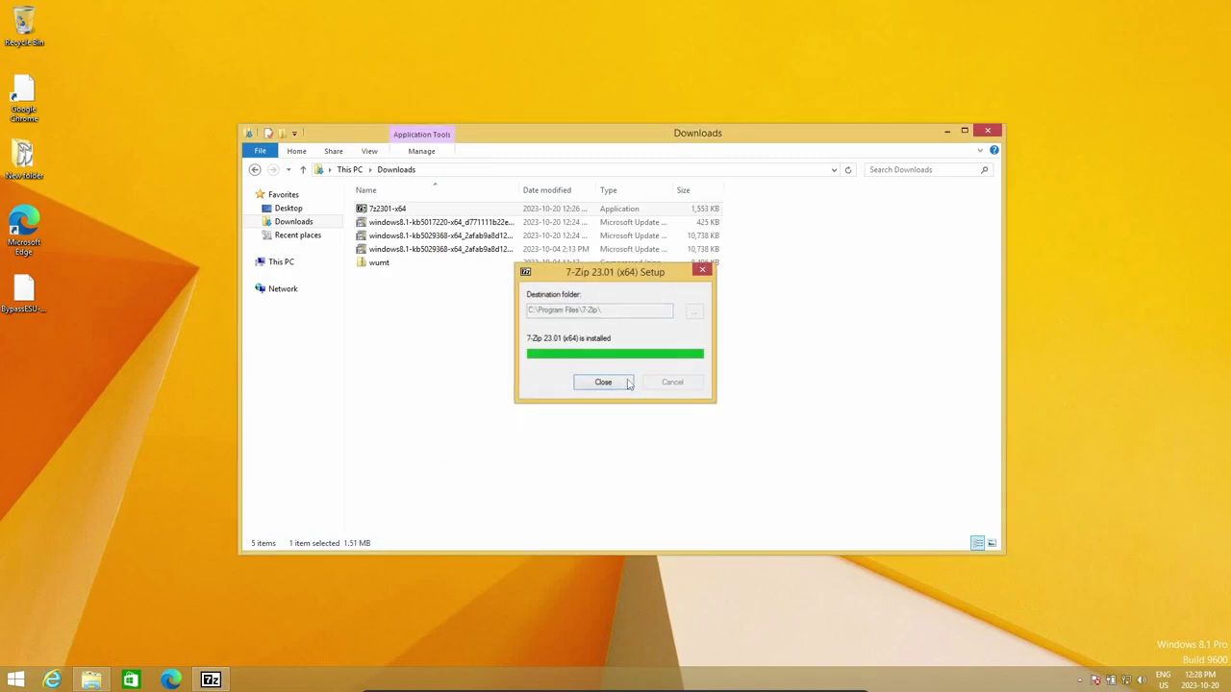
left_click(625, 382)
left_click(988, 131)
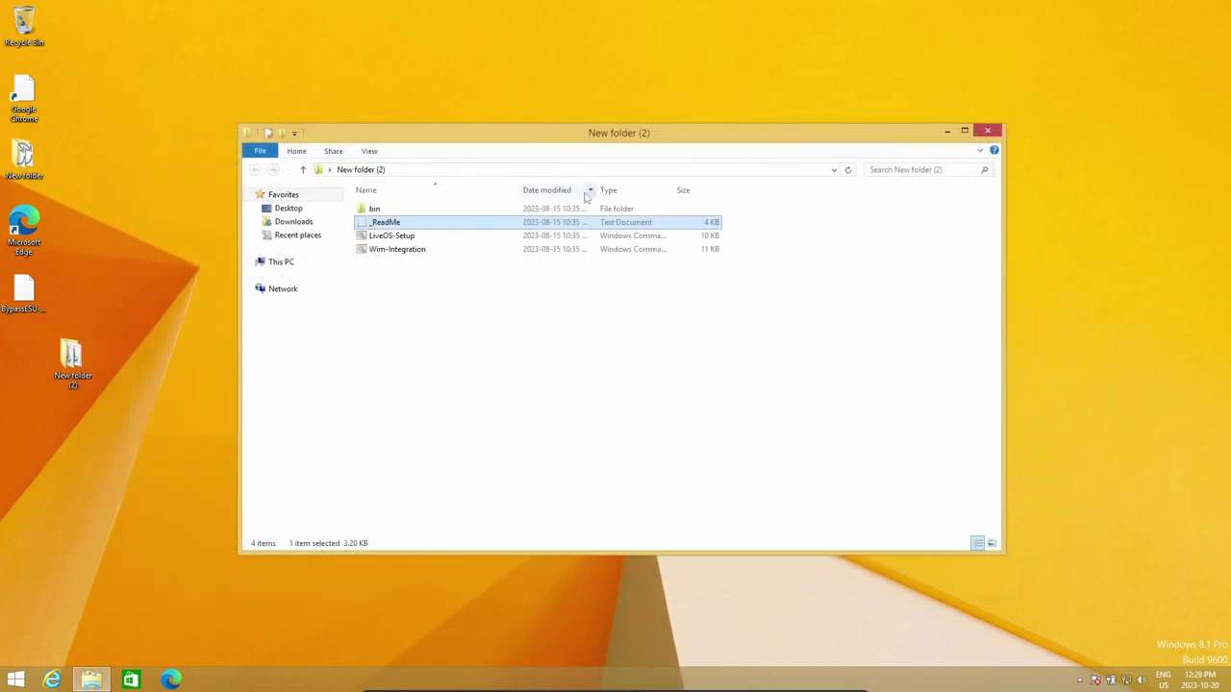
Run LiveOS-Setup as administrator and choose option 2 to install the ESU Suppressor.
left_click(577, 236)
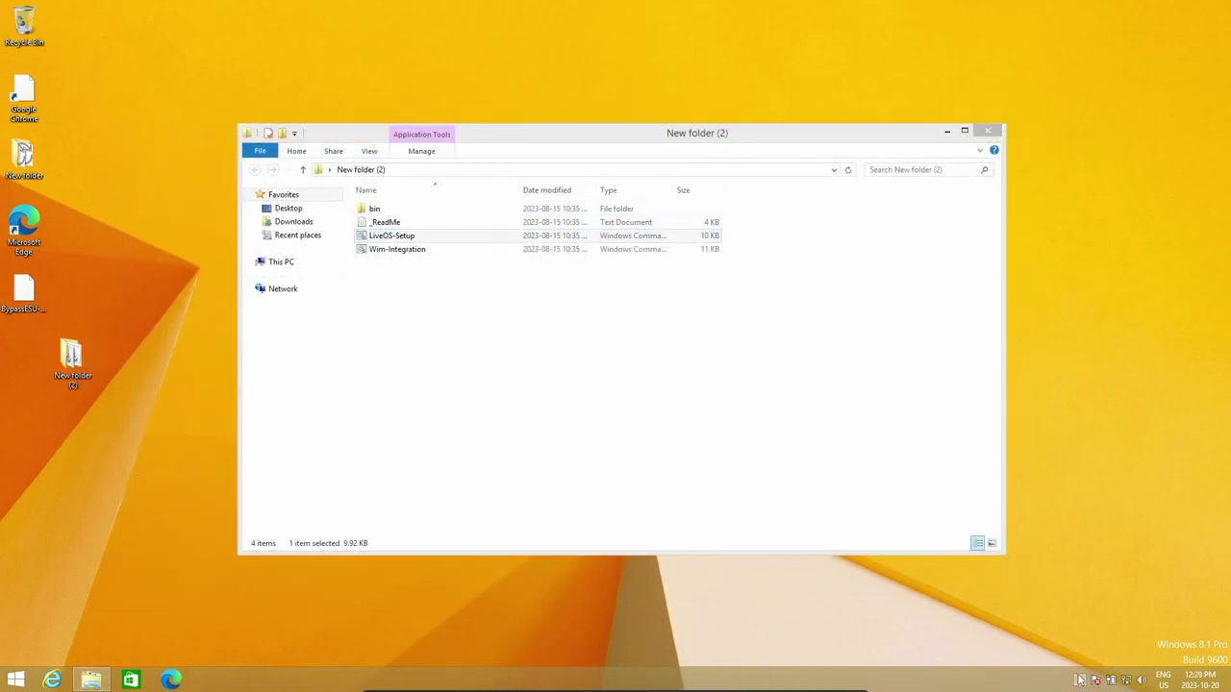
left_click(471, 287)
left_click(442, 241)
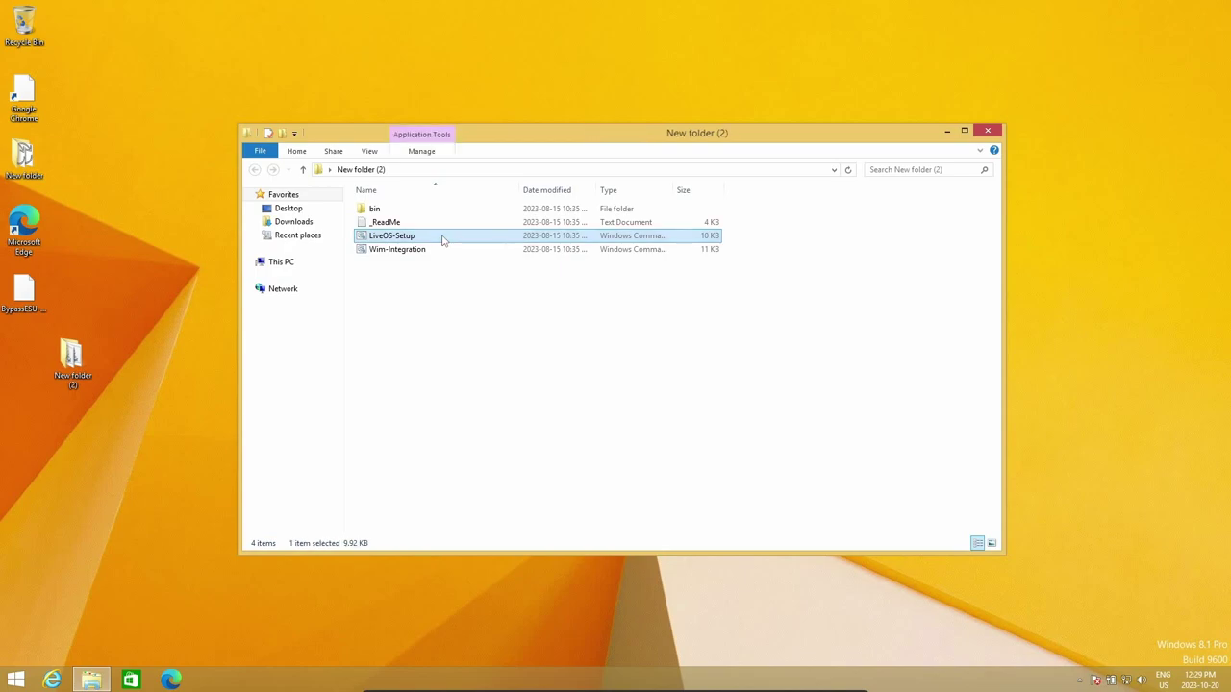
right_click(442, 240)
left_click(473, 285)
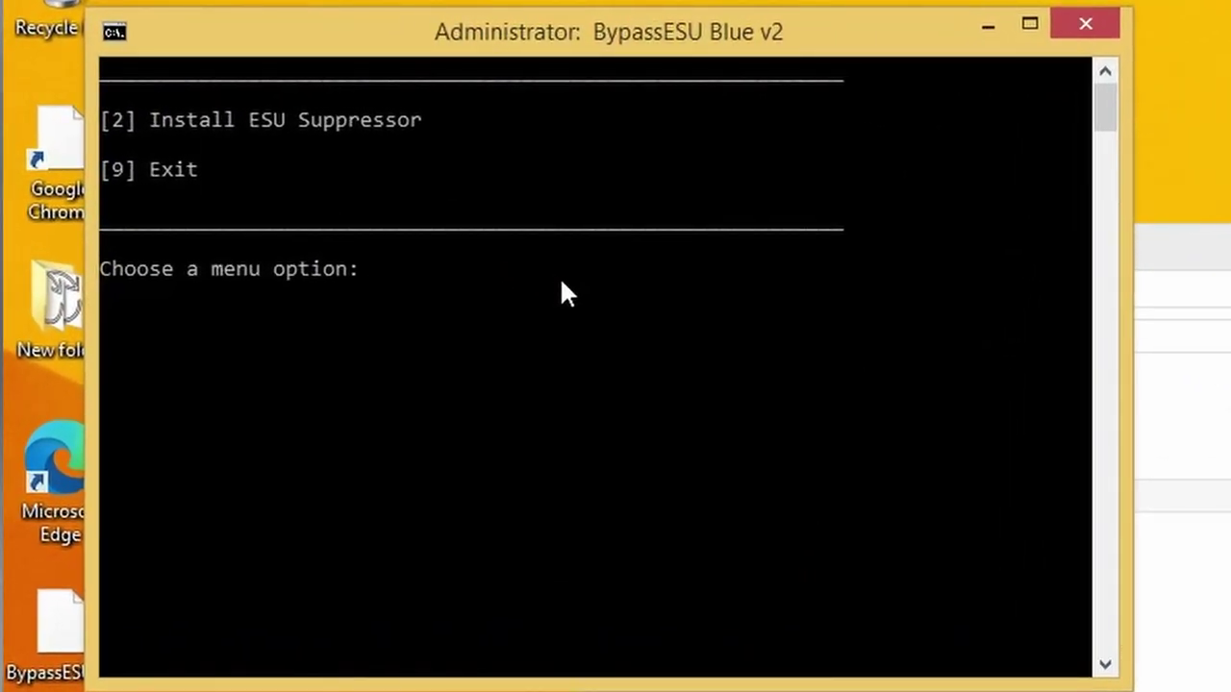
type("2")
key("Return")
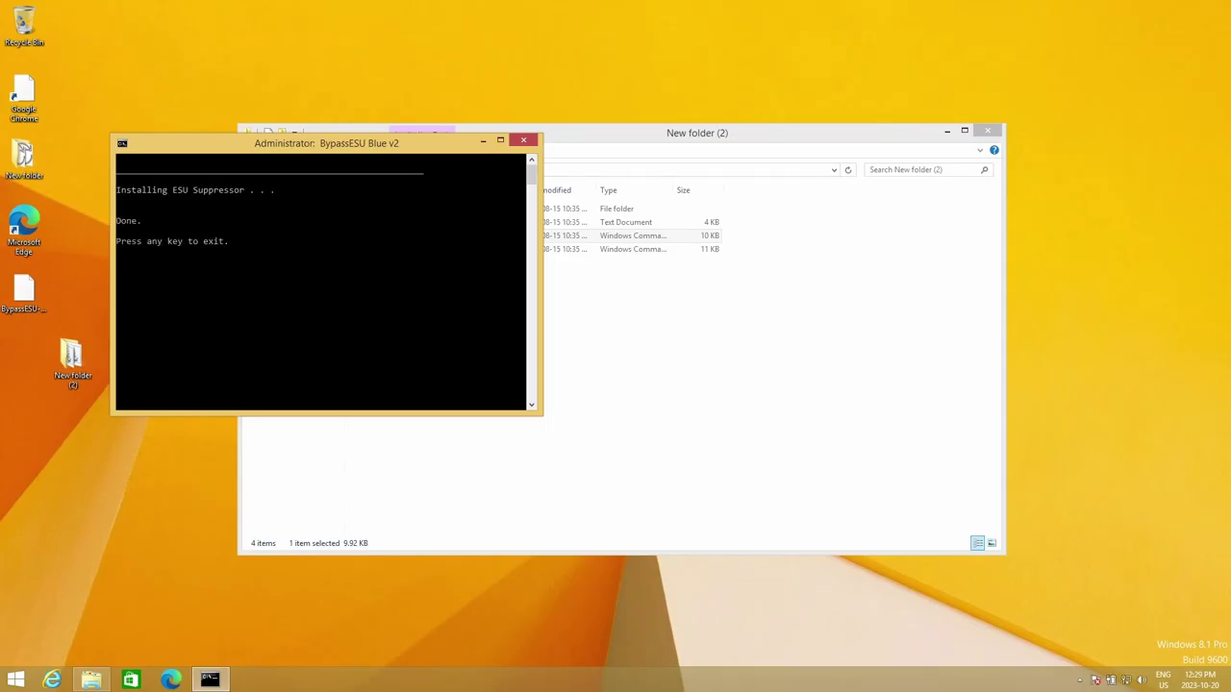
key("Return")
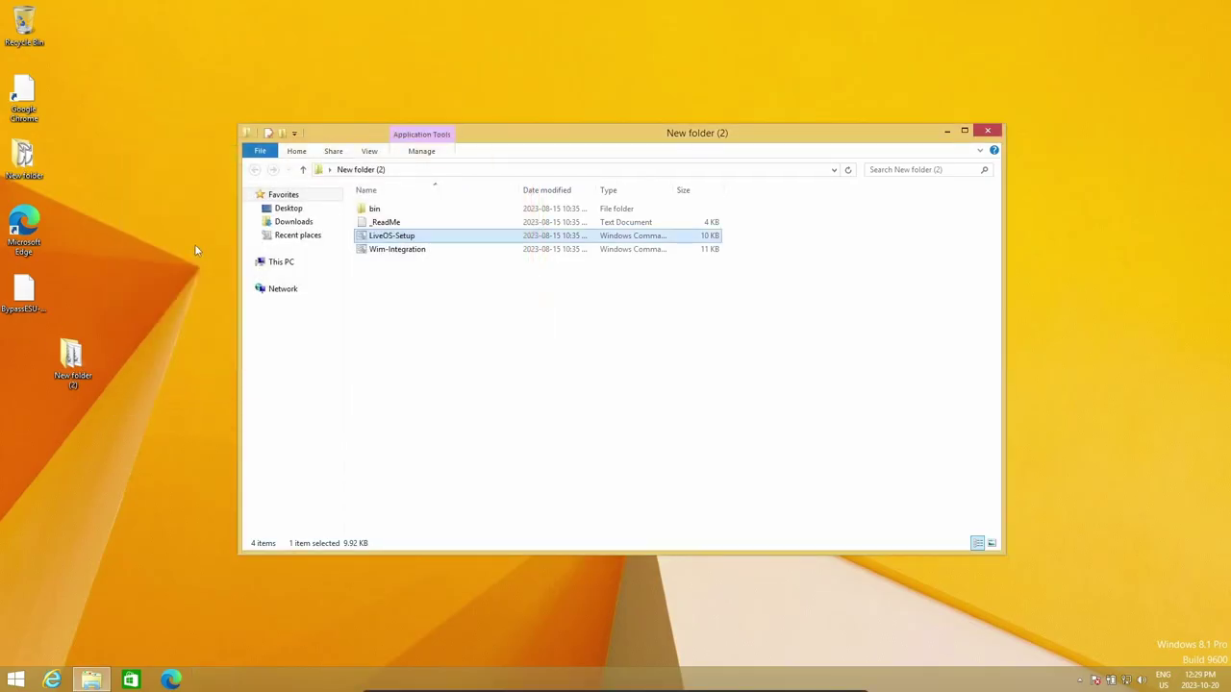
Run the windows8.1-kb5029368 .msu from Downloads and confirm its installation.
left_click(293, 221)
double_click(462, 248)
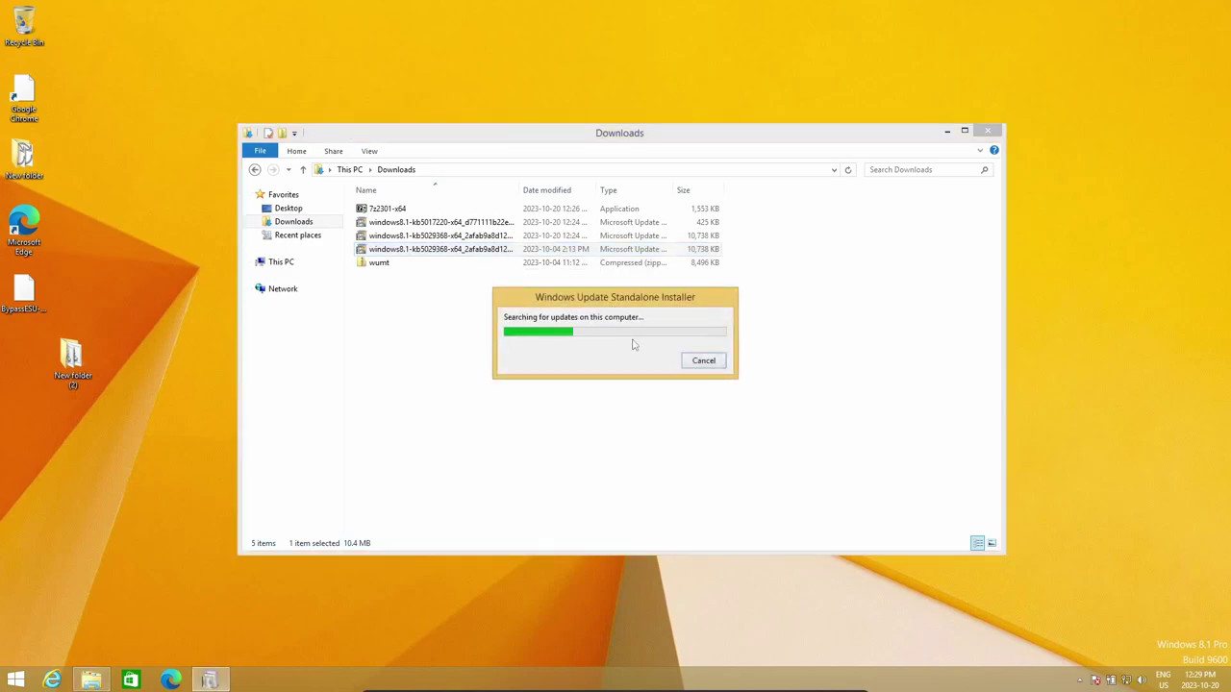
left_click(652, 365)
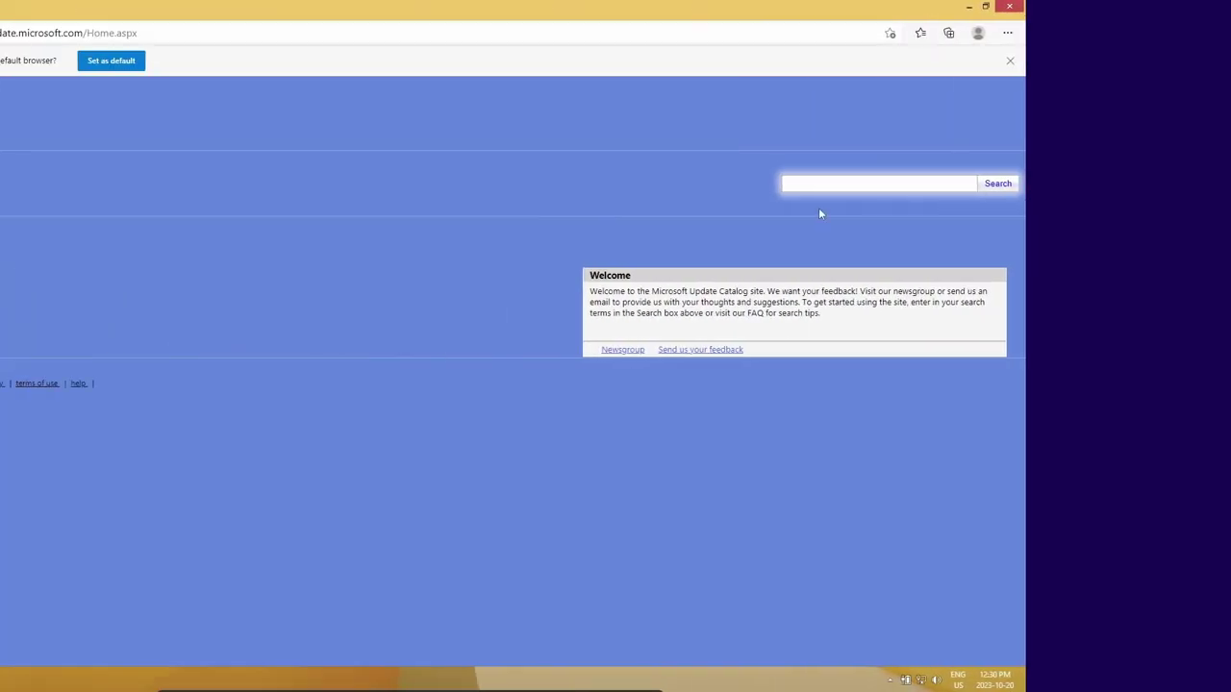
Search the Update Catalog for 'windows server 2012 r2' to find the KB5031419 rollup.
left_click(1034, 183)
type("windows server 2012 r2 security")
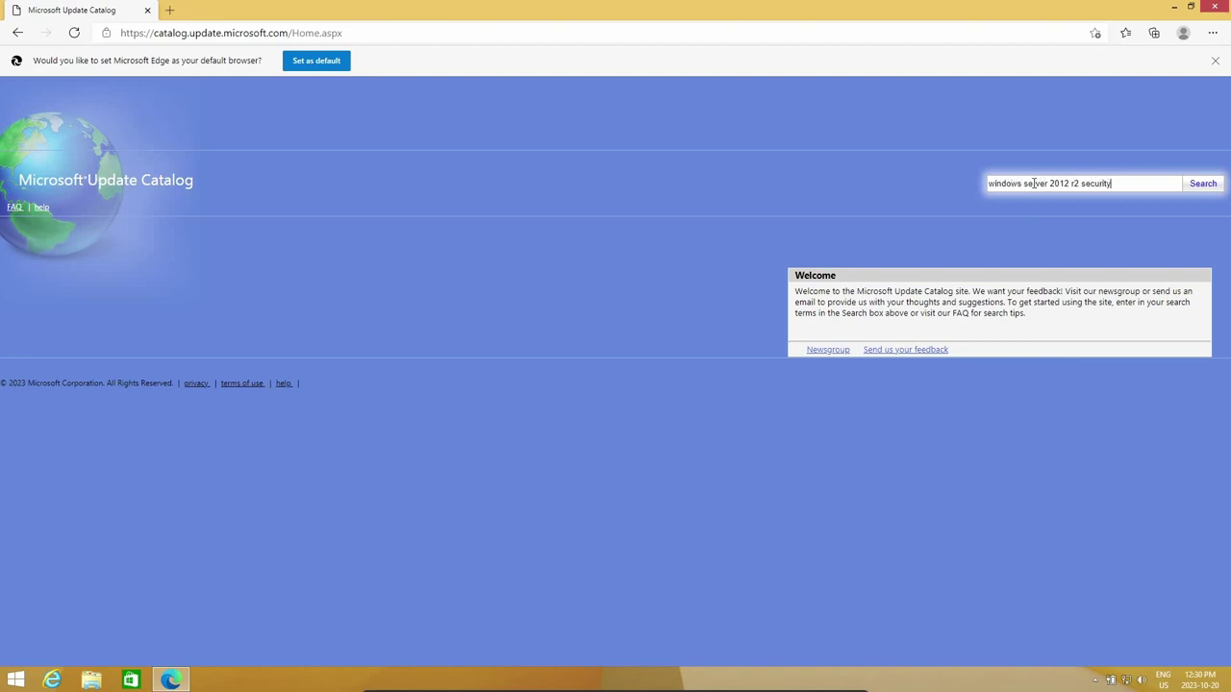
key("Return")
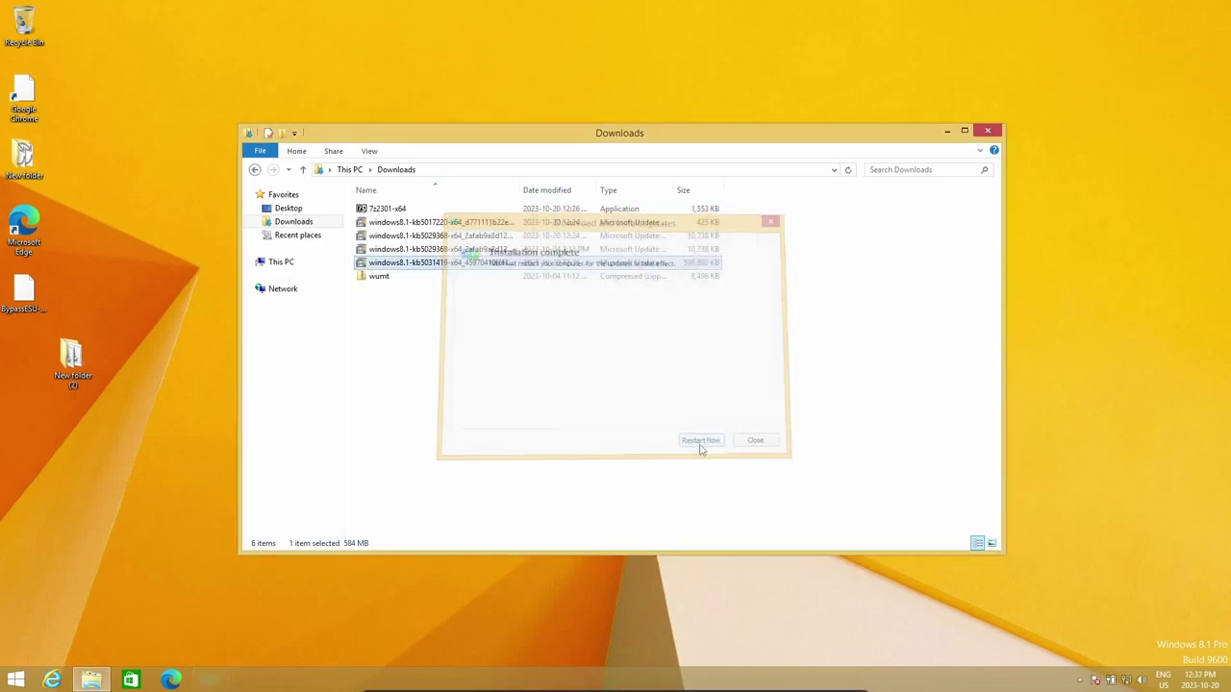
Restart the computer so Windows applies the KB5031419 rollup.
left_click(702, 442)
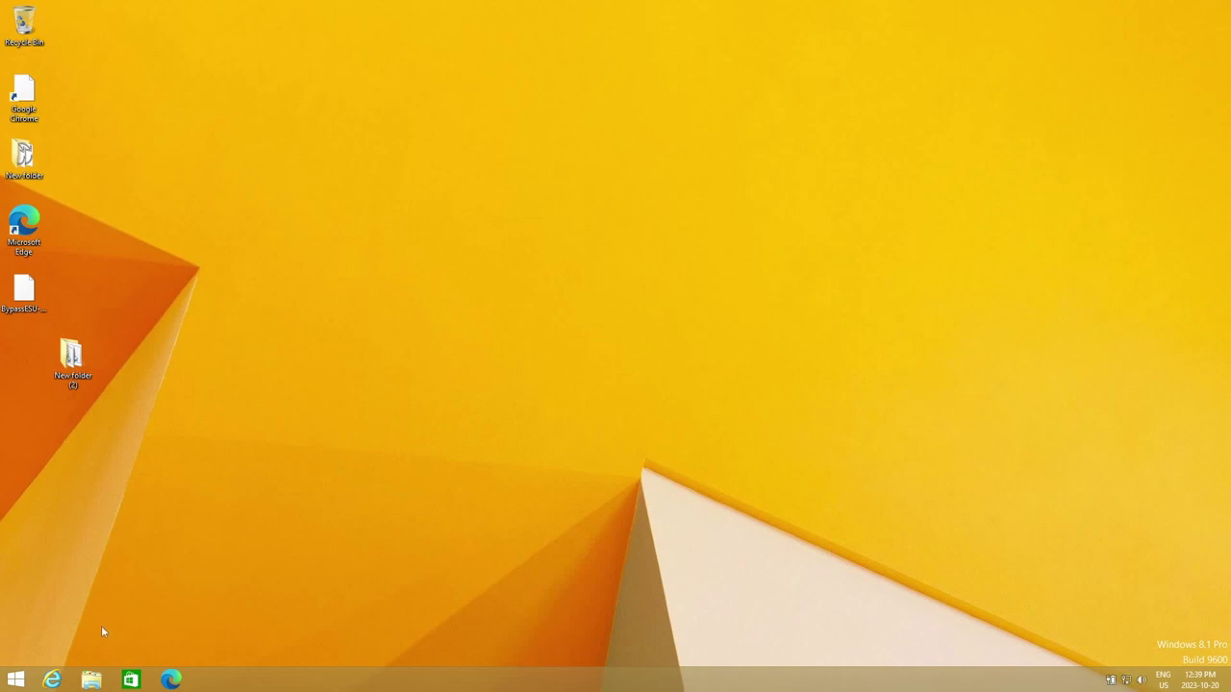
Open Control Panel from the Start button's Win+X quick-access menu.
right_click(16, 679)
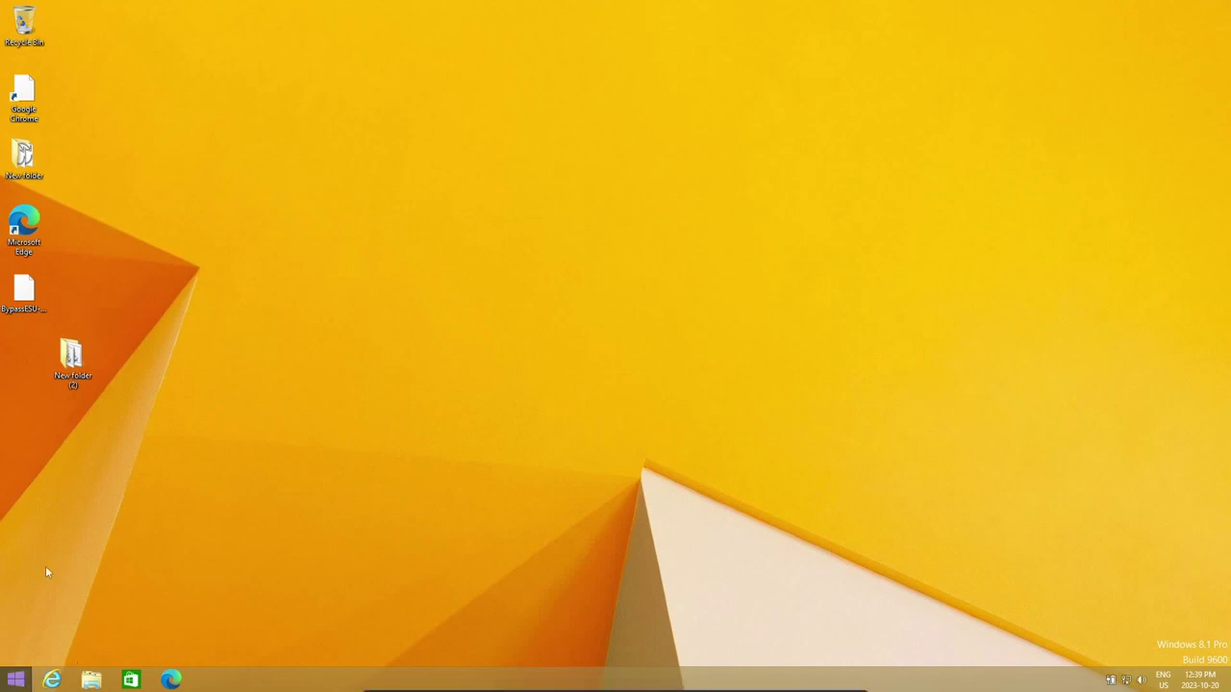
left_click(67, 593)
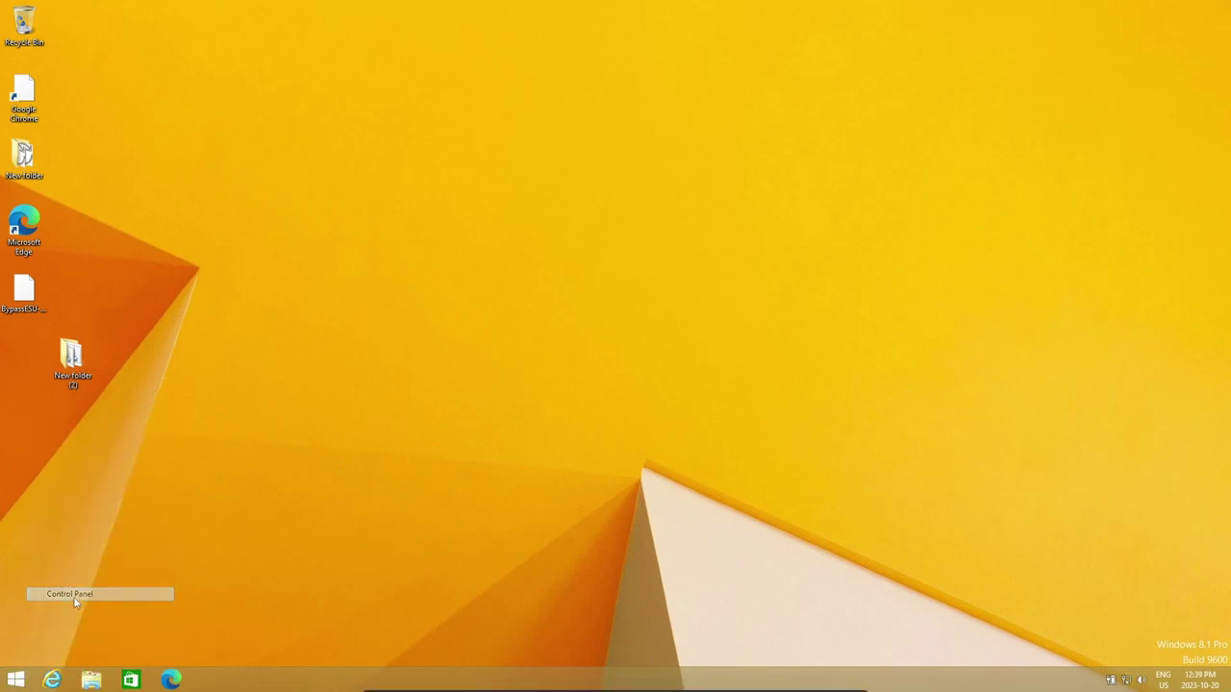